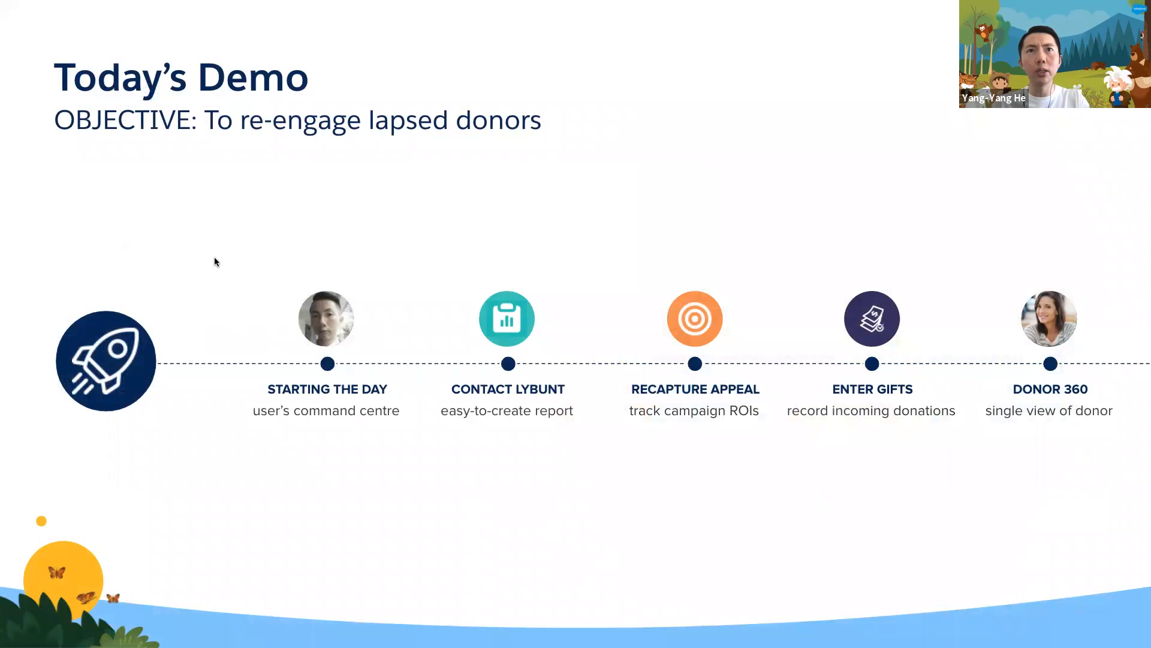
- Open the Contact LYBUNT report from the Donation Main Dashboard and sort its rows by Average Gift in ascending order
{"action": "key", "text": "ctrl+Right"}
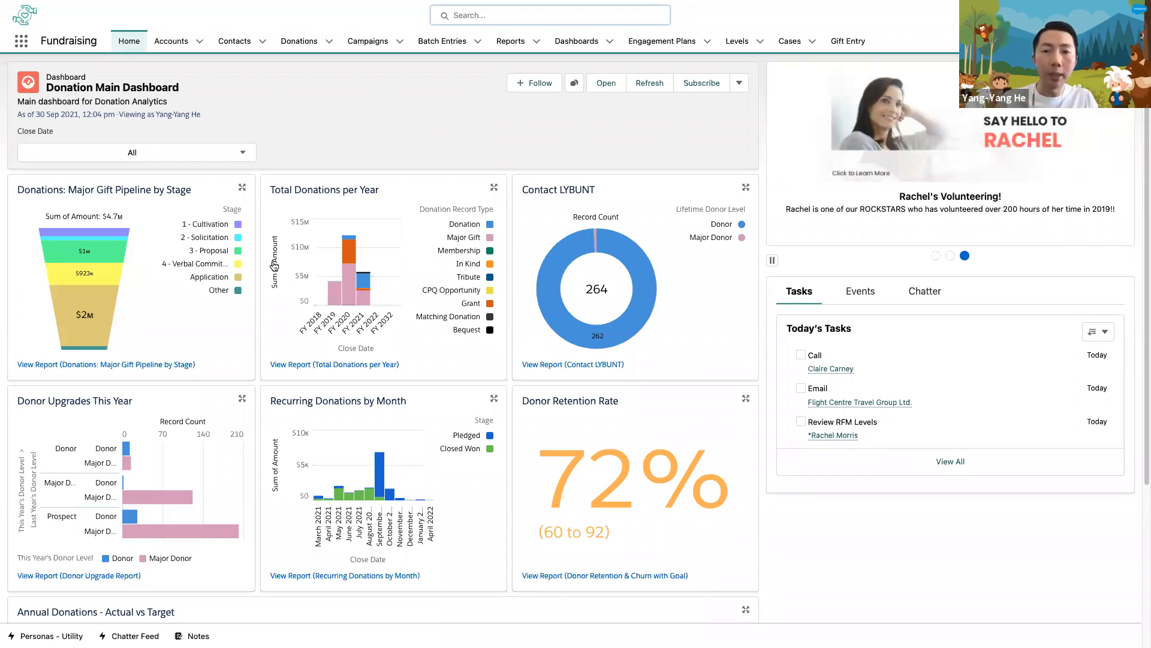
{"action": "left_click", "coordinate": [929, 436]}
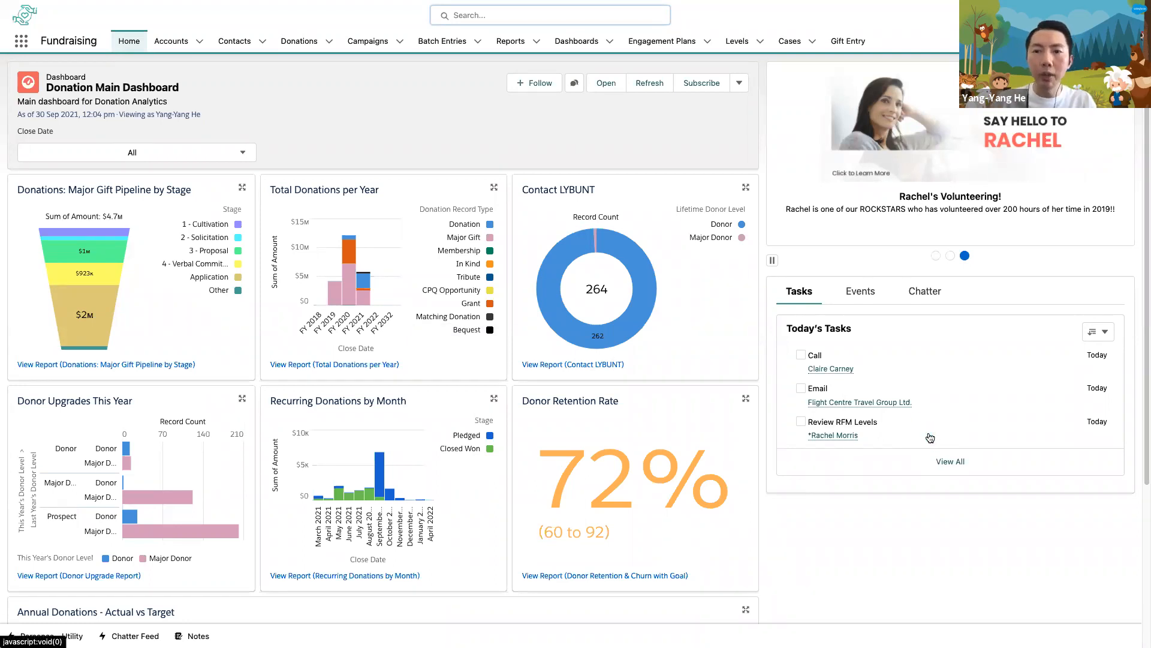
{"action": "left_click", "coordinate": [930, 436]}
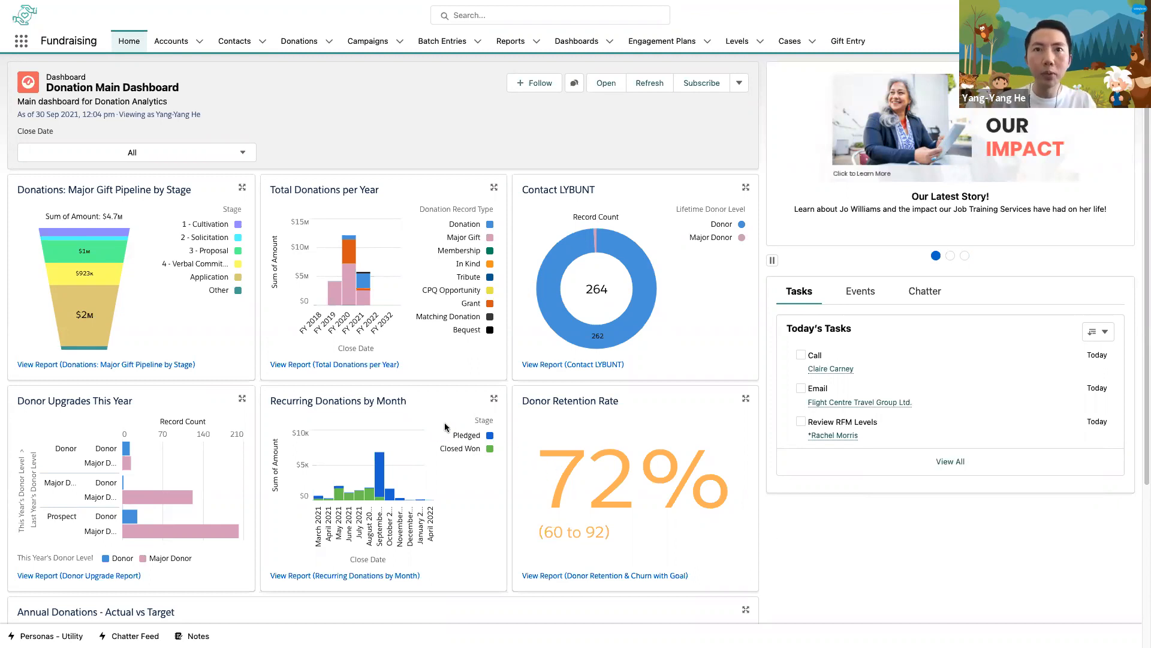
{"action": "left_click", "coordinate": [444, 374]}
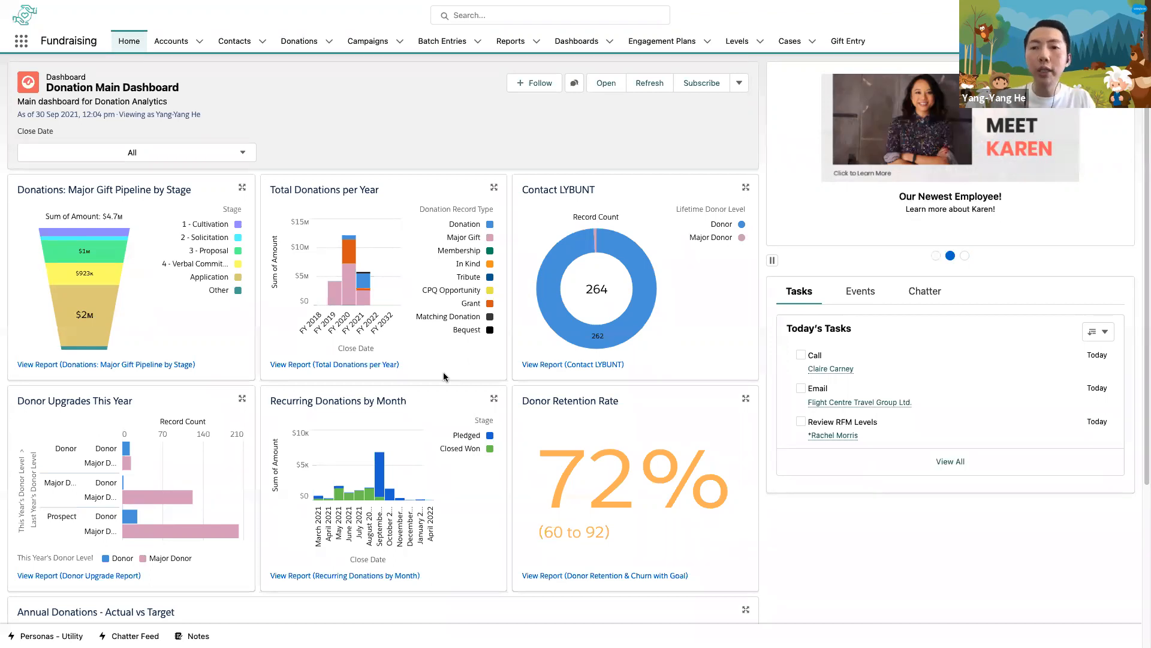
{"action": "left_click", "coordinate": [605, 369]}
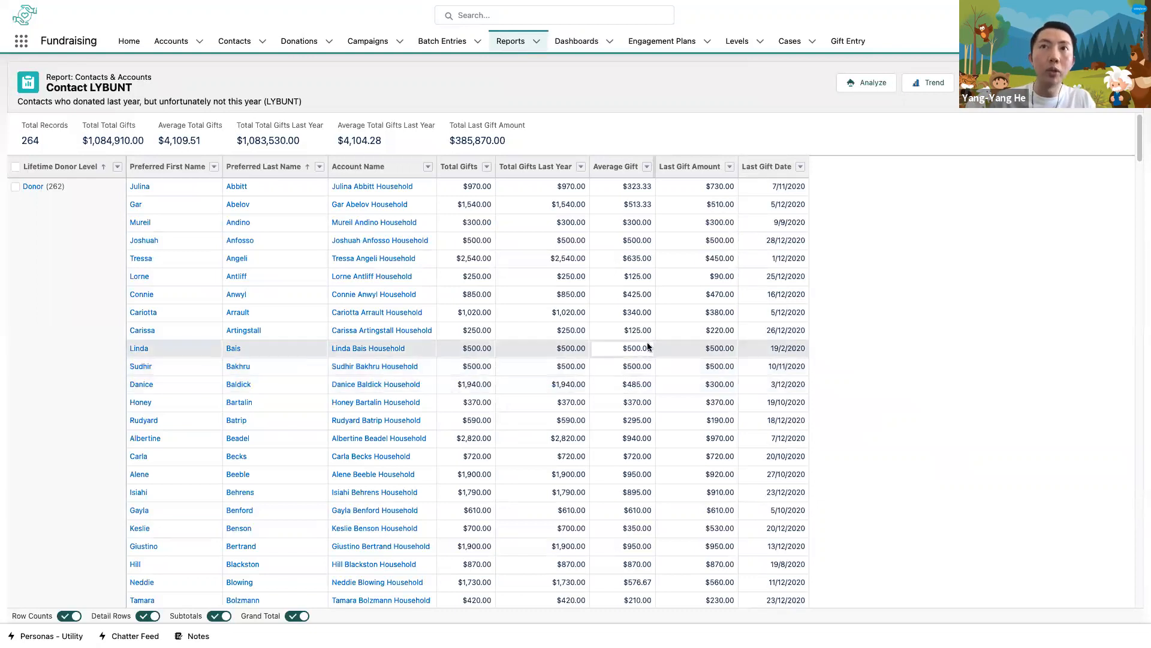
{"action": "left_click", "coordinate": [613, 167]}
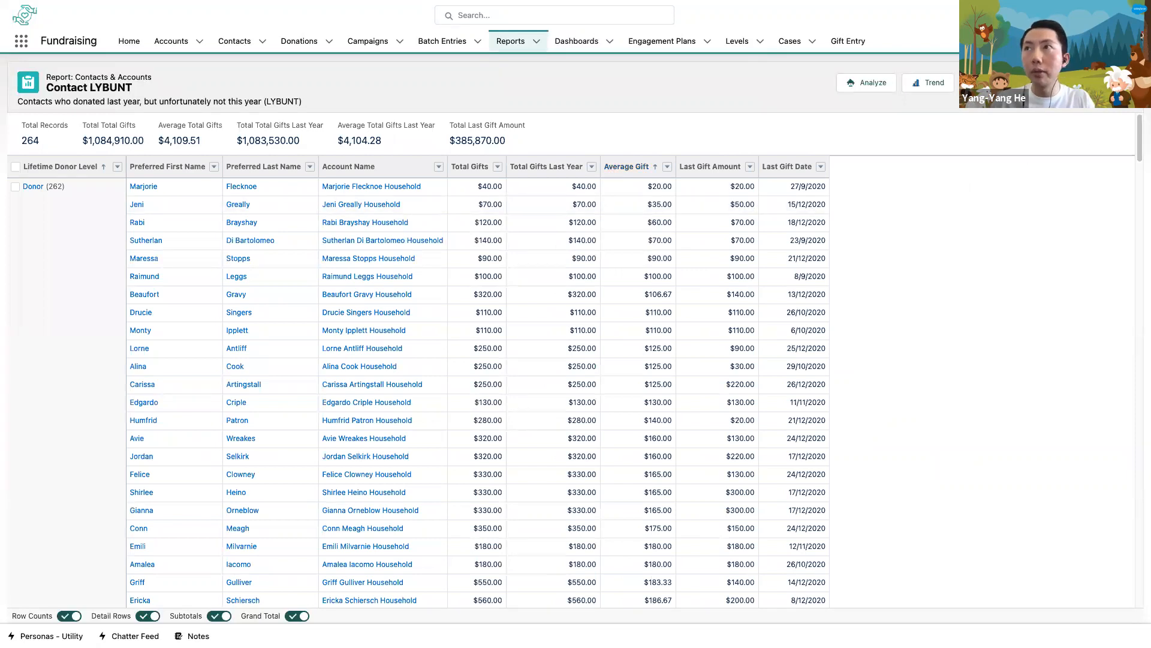
- Edit the report to add the contact's Days Since Last Gift column, and run the updated report
{"action": "left_click", "coordinate": [1099, 83]}
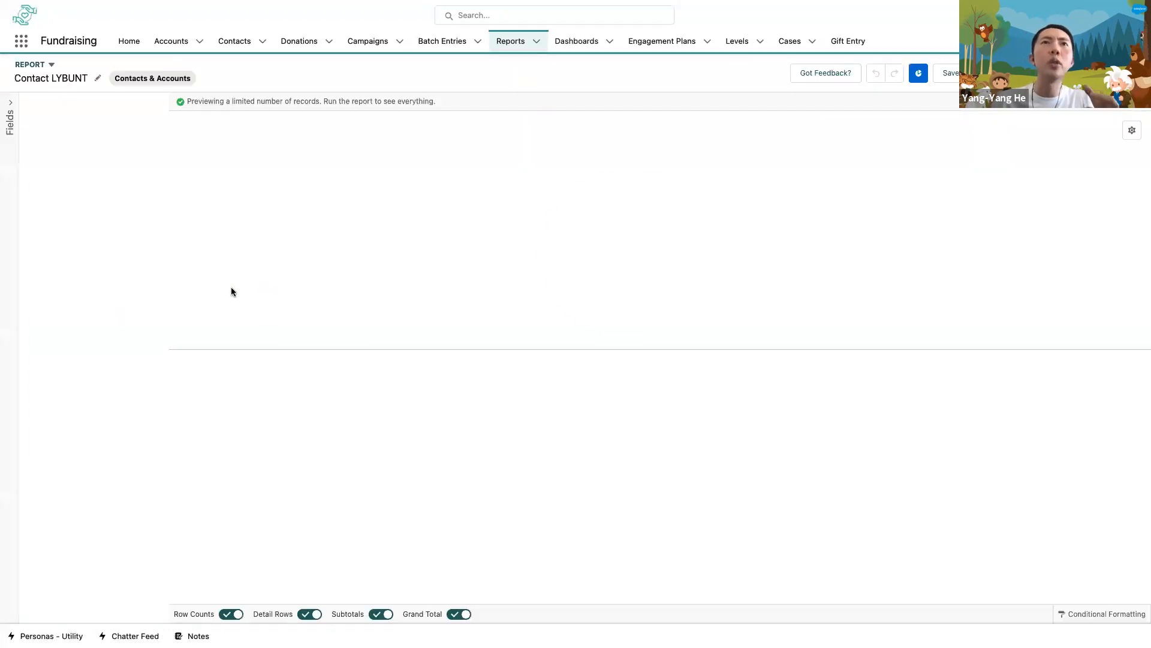
{"action": "left_click", "coordinate": [97, 303]}
{"action": "type", "text": "days since"}
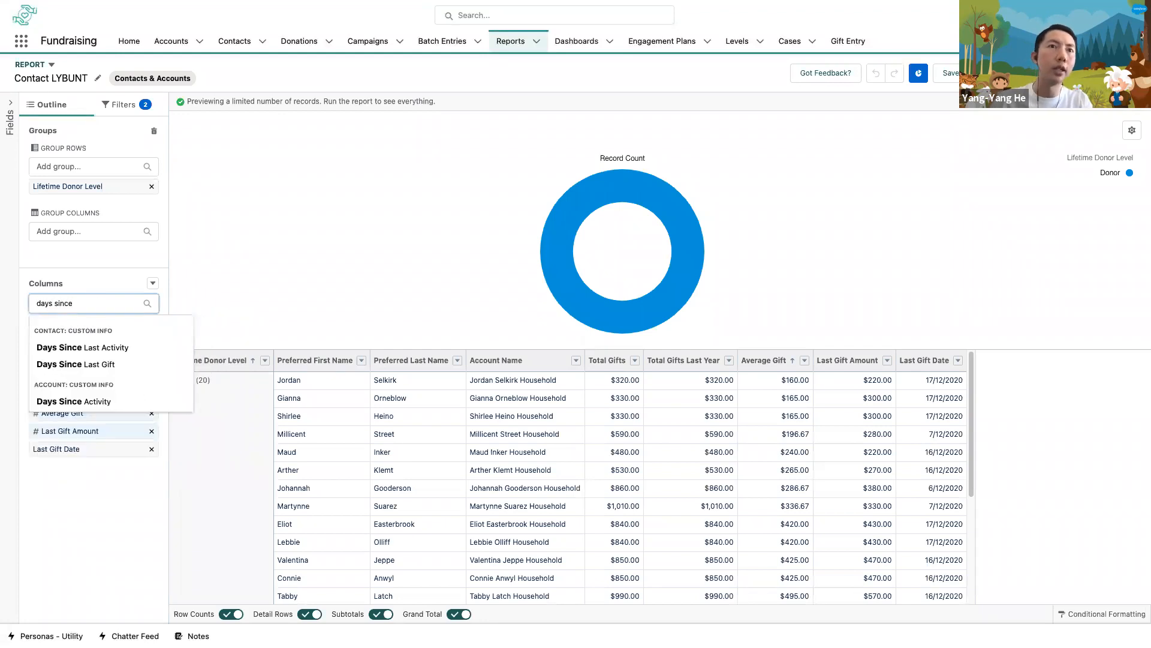
{"action": "left_click", "coordinate": [88, 365]}
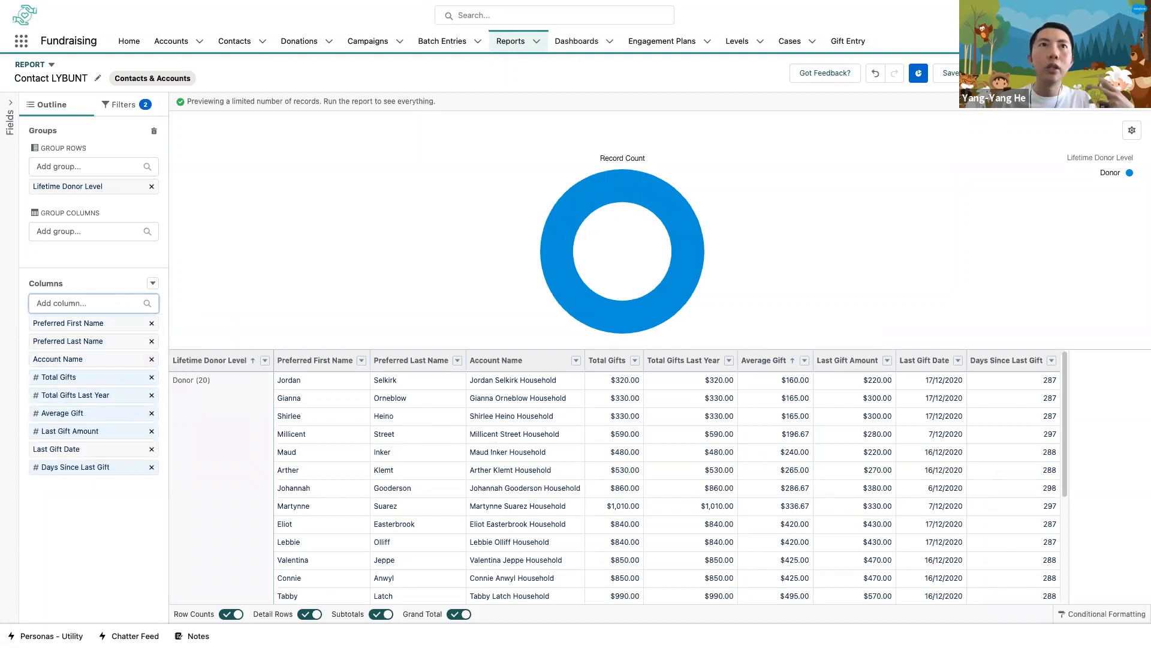
{"action": "left_click", "coordinate": [1124, 73]}
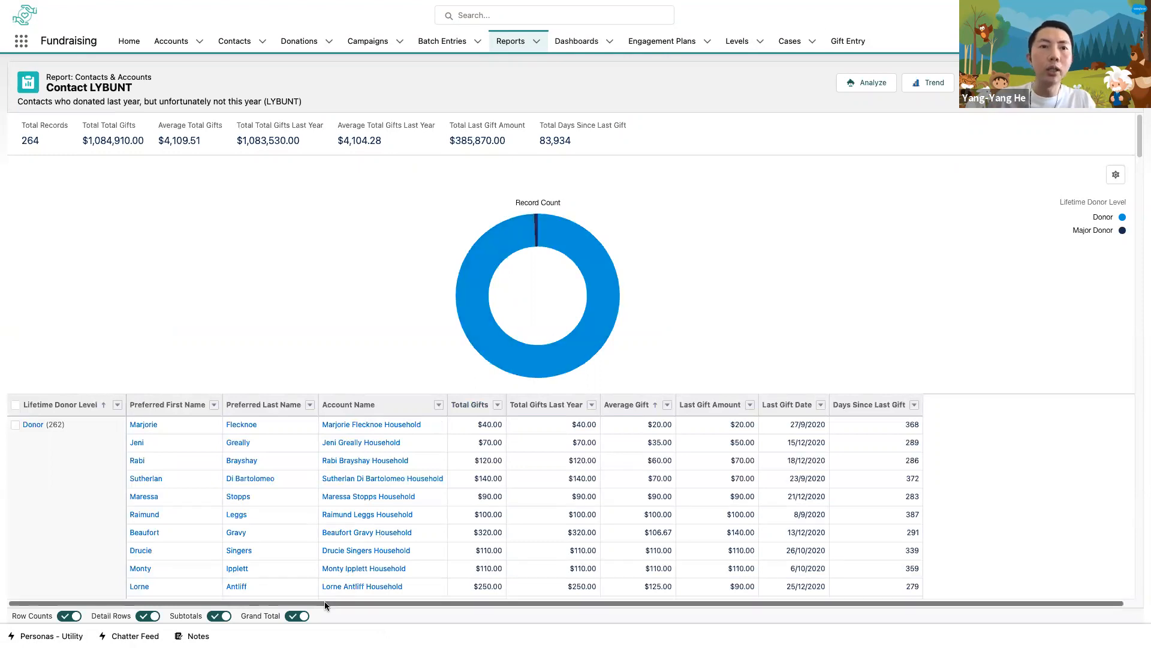
- Hide the report's detail rows and add all donor level groups to the *LYBUNT Recapture Appeal campaign with member status Added
{"action": "left_click", "coordinate": [146, 616]}
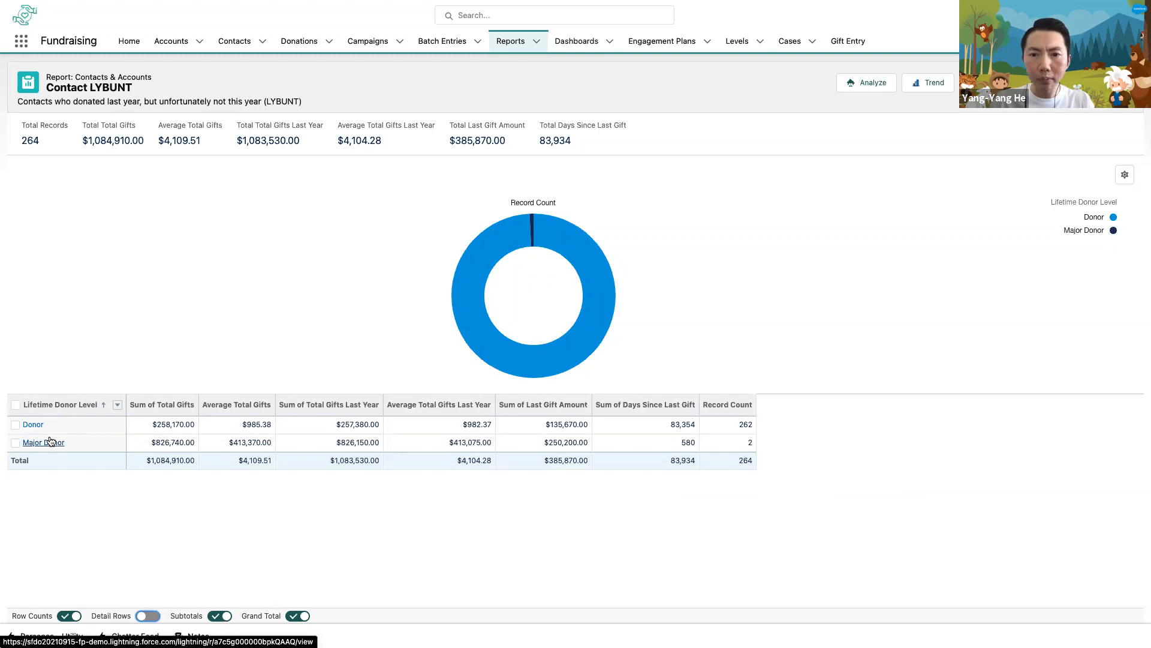
{"action": "left_click", "coordinate": [15, 409]}
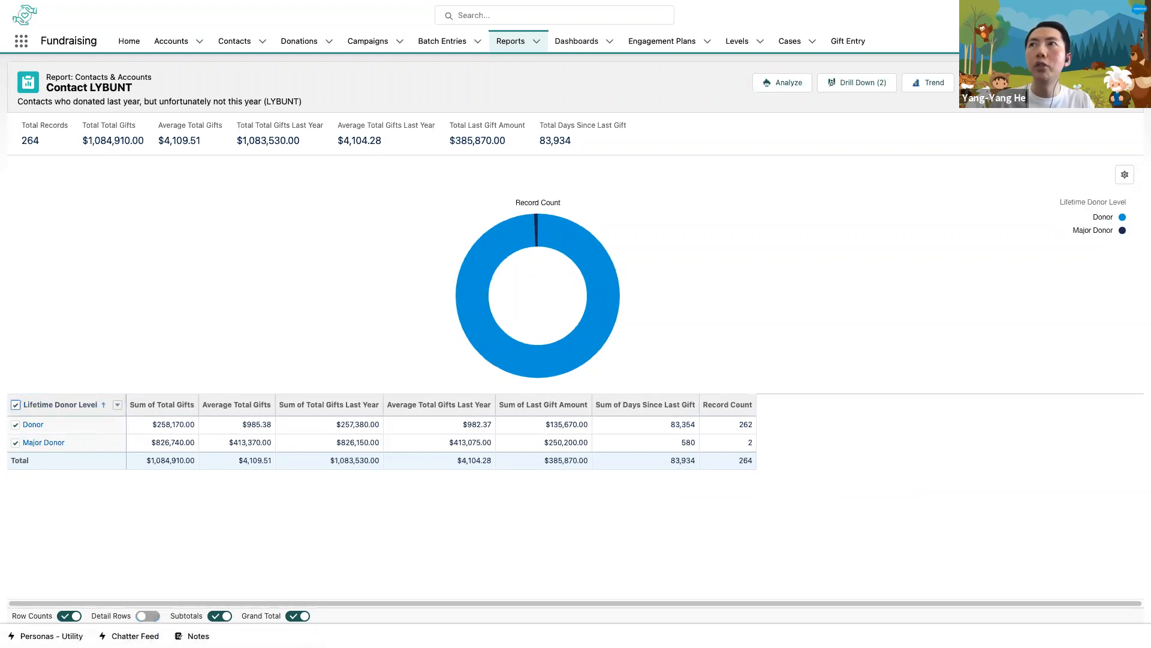
{"action": "left_click", "coordinate": [1124, 83]}
{"action": "left_click", "coordinate": [1090, 209]}
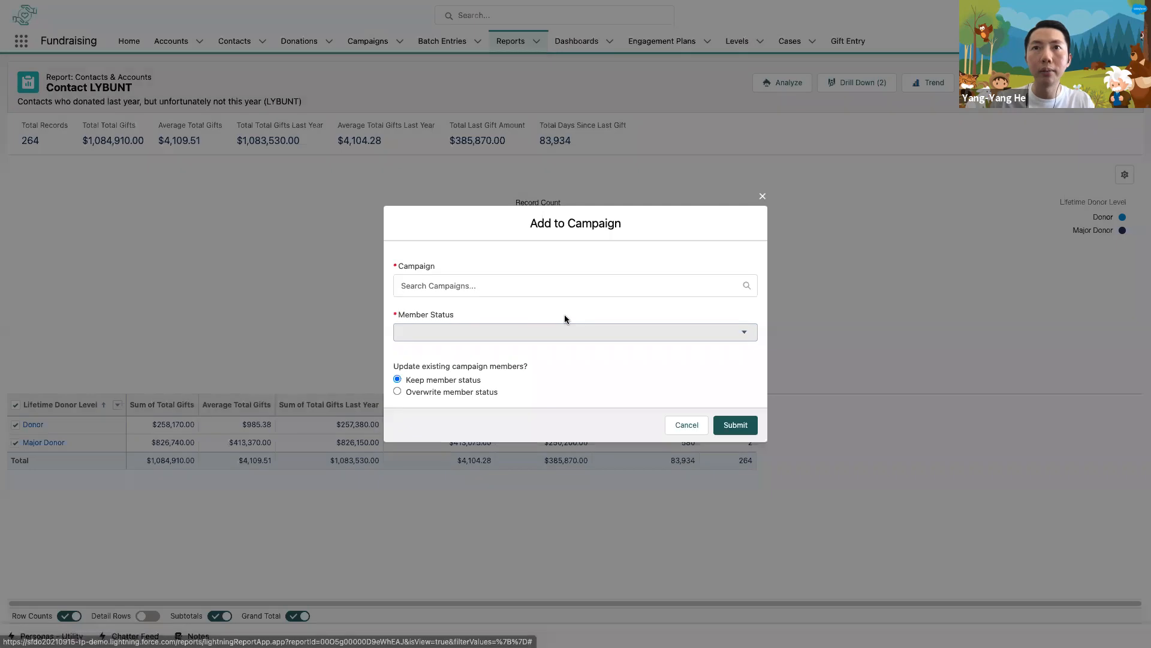
{"action": "left_click", "coordinate": [564, 314]}
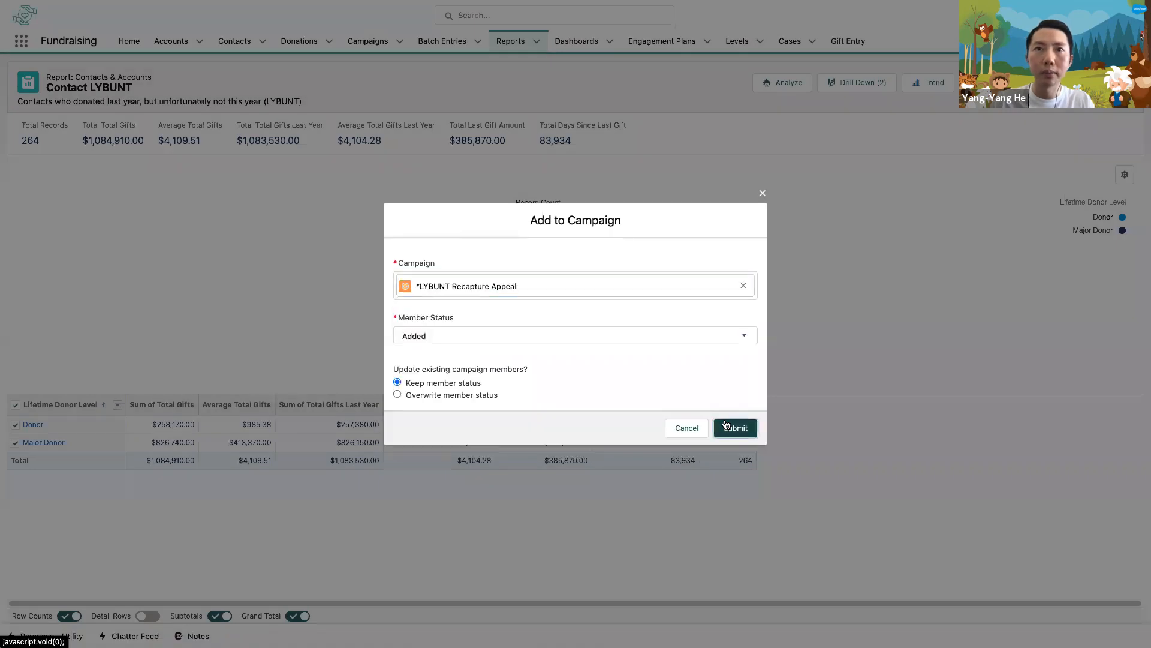
{"action": "left_click", "coordinate": [726, 424]}
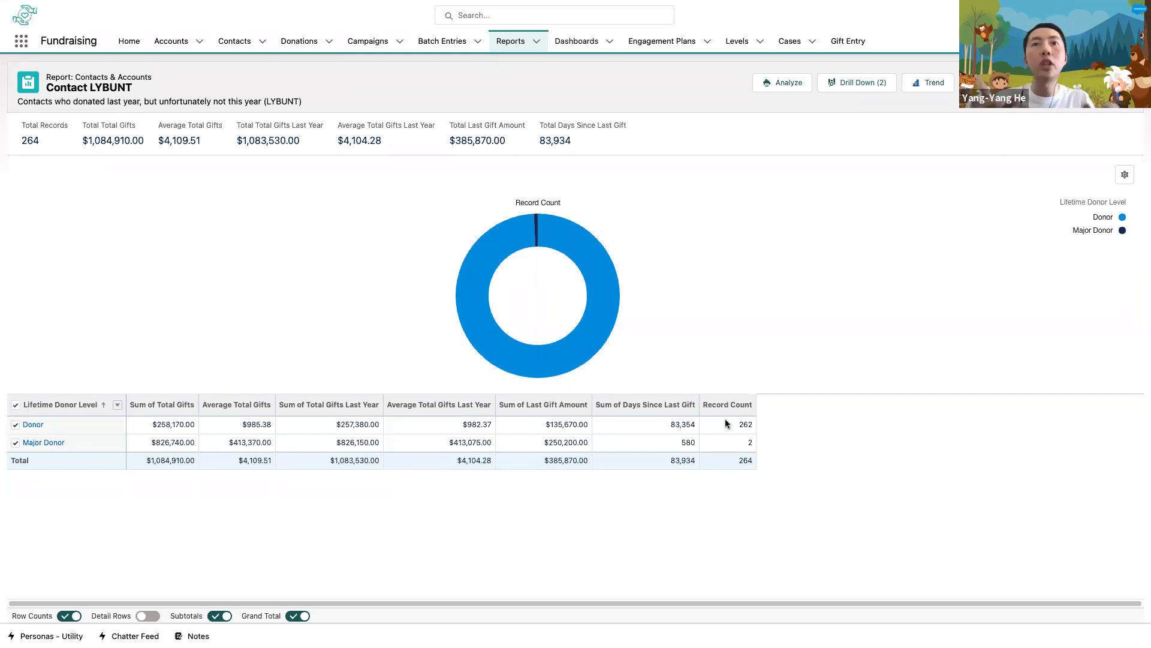
- Switch to the *LYBUNT Recapture Appeal campaign hierarchy and review the won donation values and ROI of its last-gift segments
{"action": "key", "text": "ctrl+Tab"}
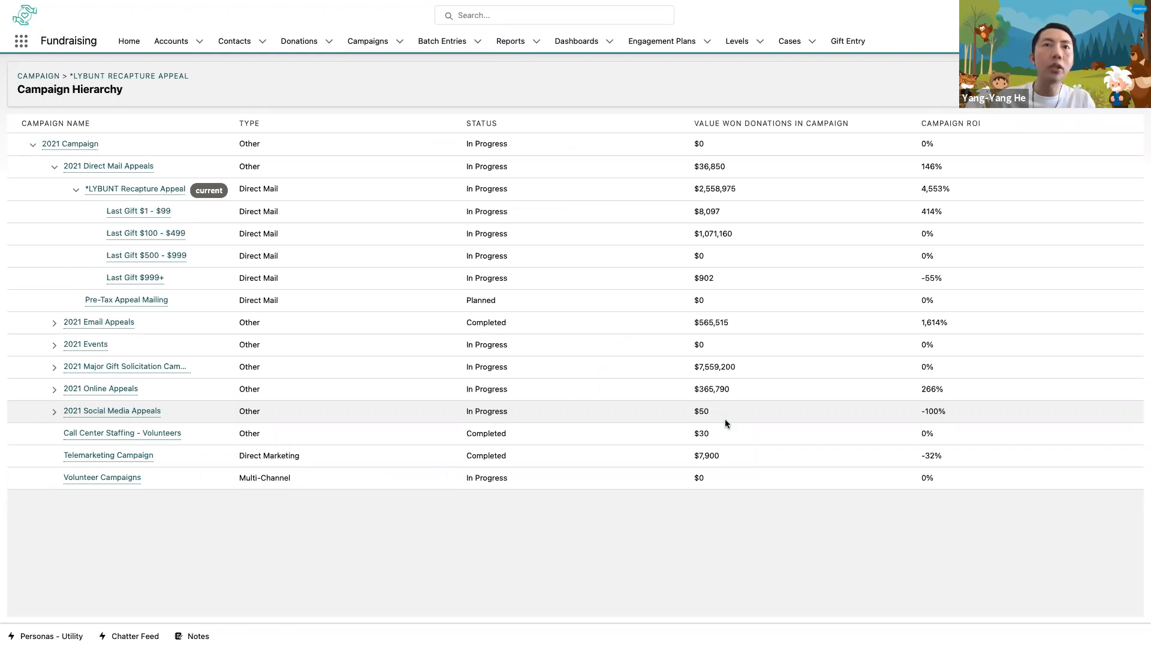
{"action": "left_click", "coordinate": [214, 246]}
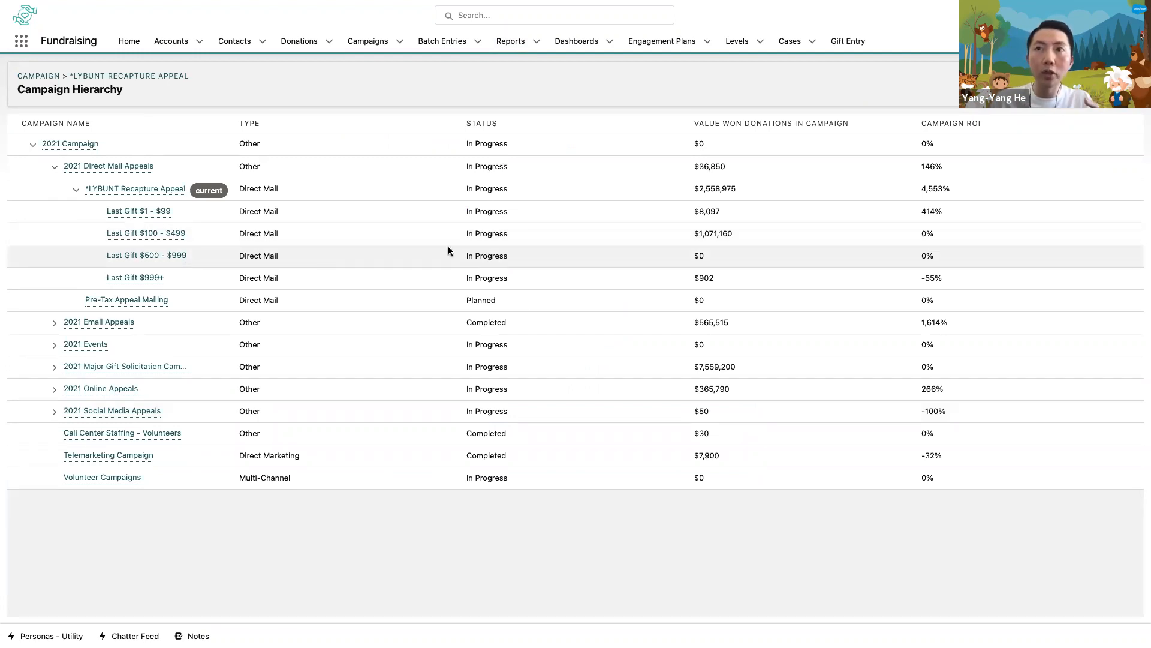
{"action": "left_click", "coordinate": [879, 242]}
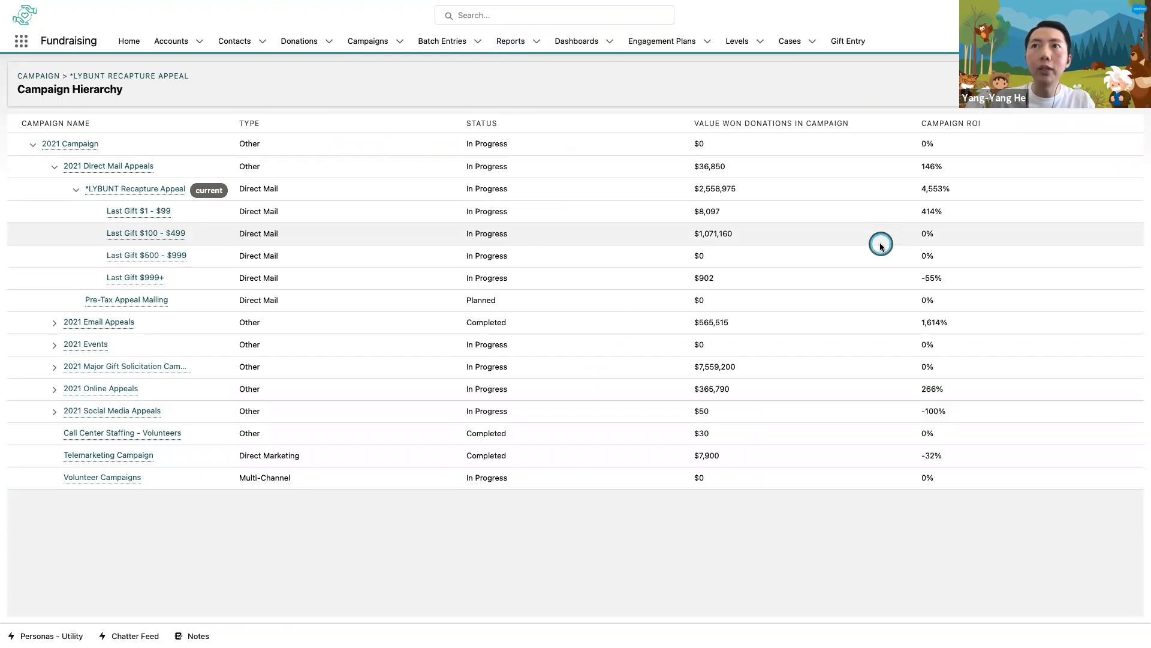
{"action": "left_click", "coordinate": [946, 244]}
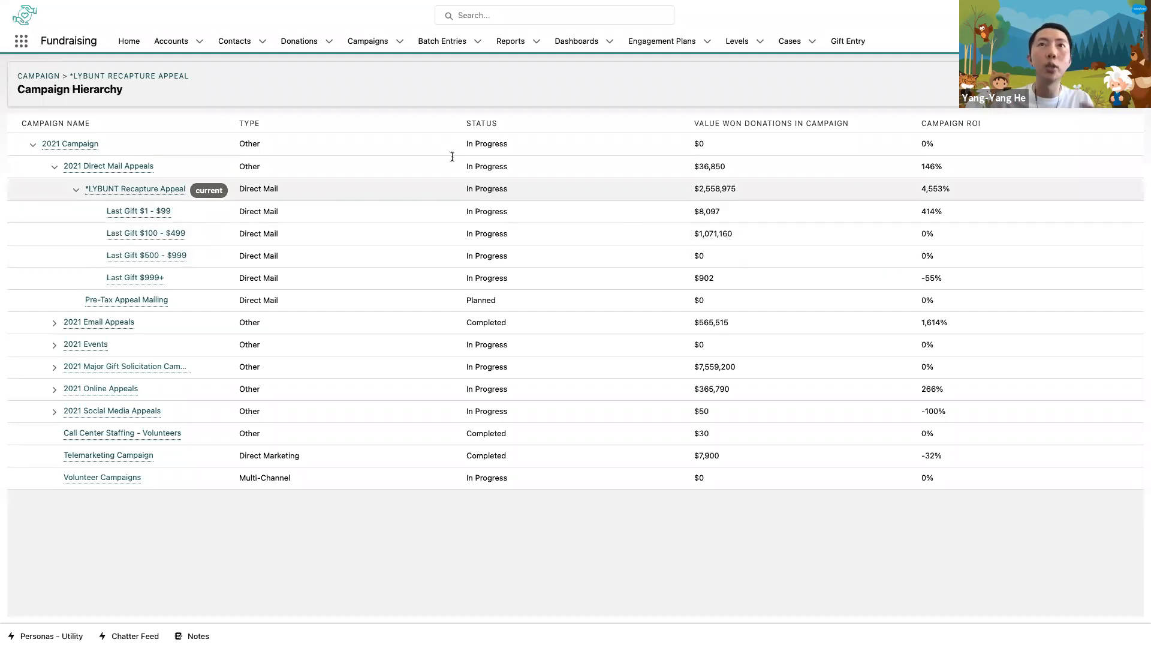
- Open the recent batch entry B0000000 and enter the donor's supporter number in the new line entry
{"action": "left_click", "coordinate": [479, 42]}
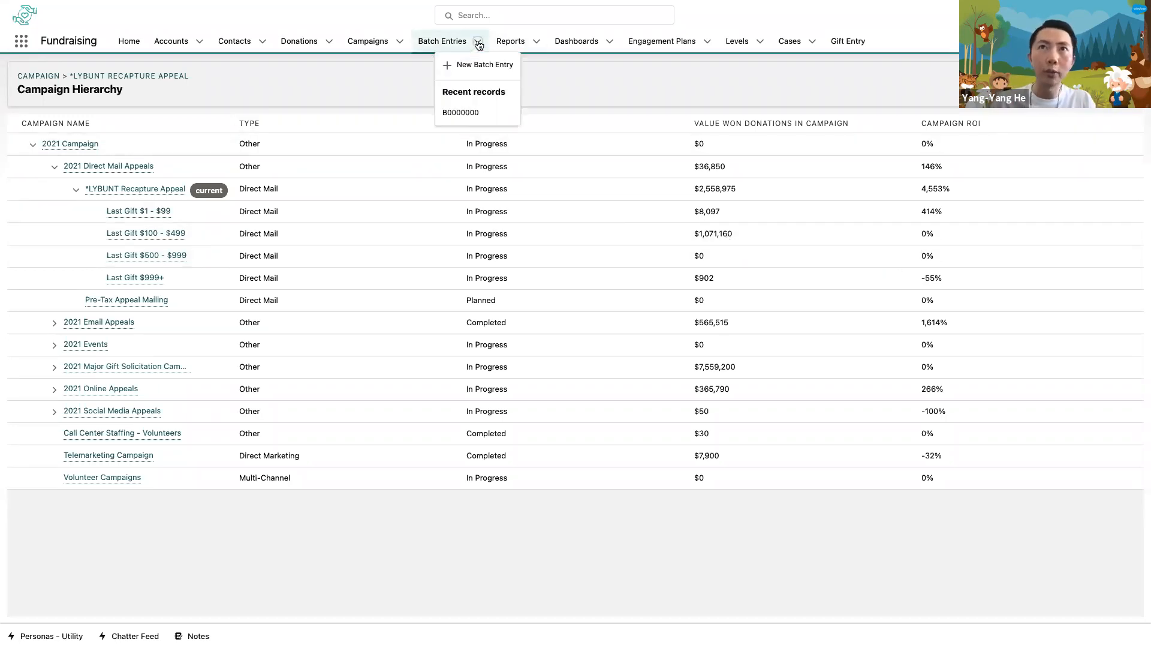
{"action": "left_click", "coordinate": [473, 112]}
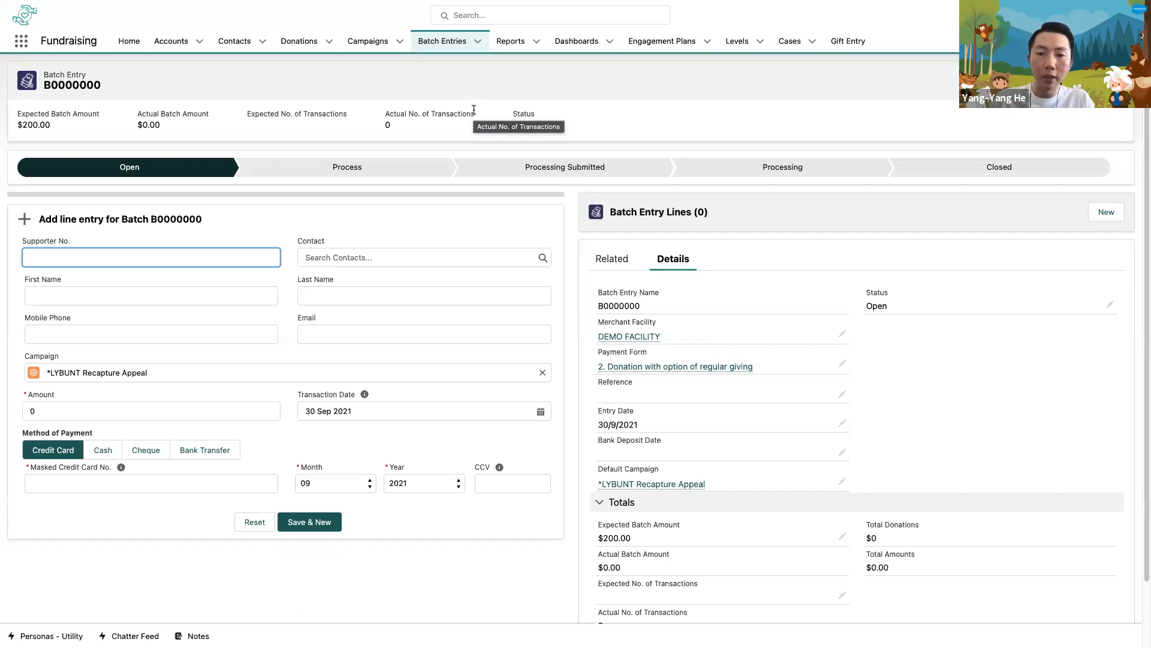
{"action": "left_click", "coordinate": [212, 256]}
{"action": "type", "text": "2"}
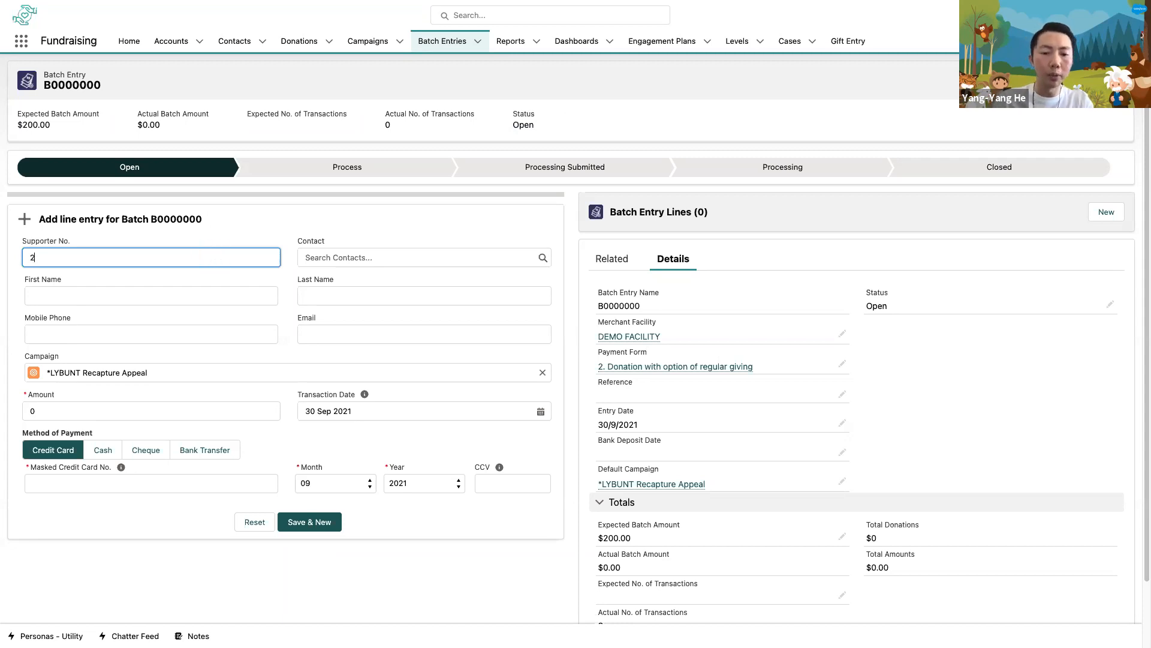
{"action": "type", "text": "187"}
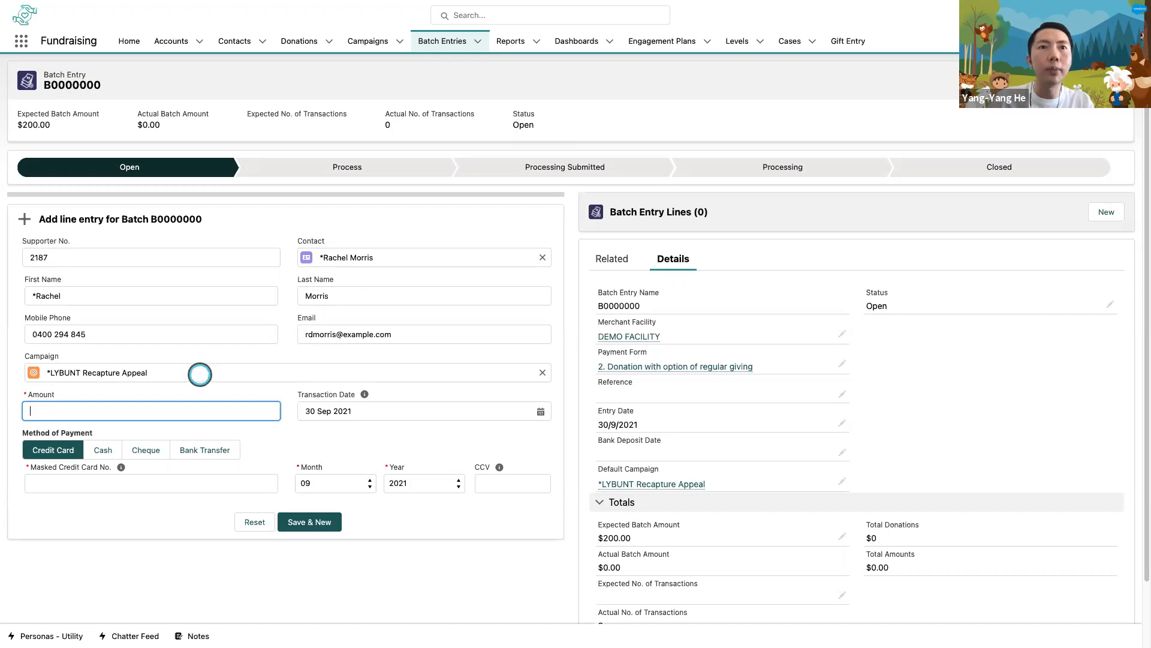
- Set the line entry's donation amount to 200 and its method of payment to Cash
{"action": "type", "text": "200"}
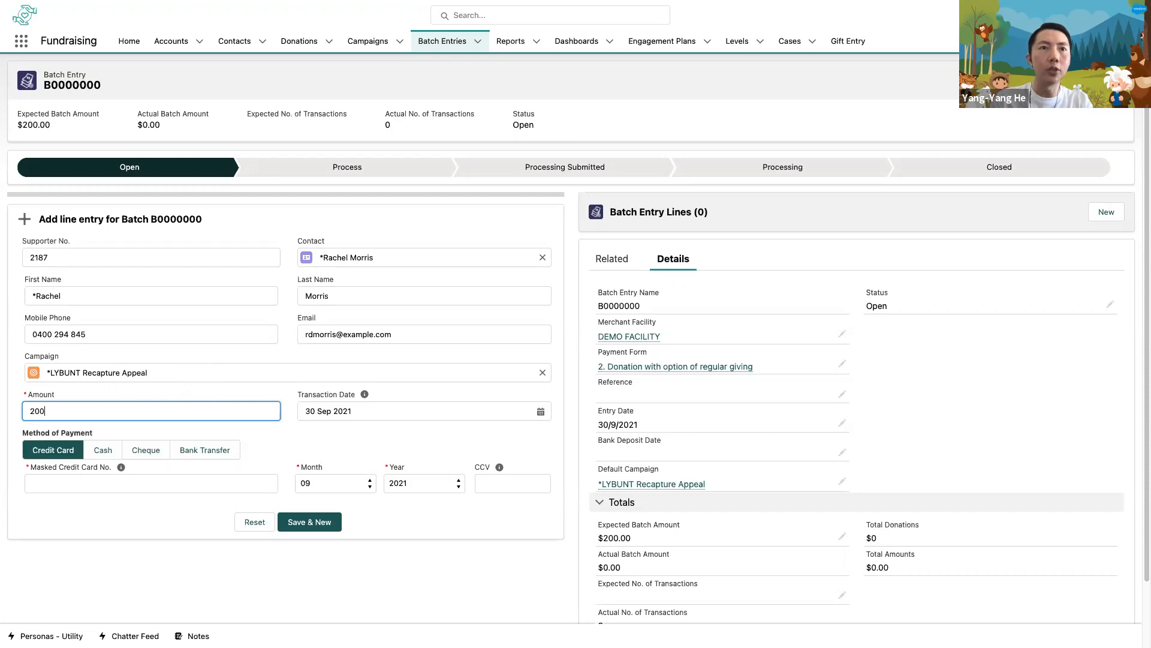
{"action": "left_click", "coordinate": [364, 394]}
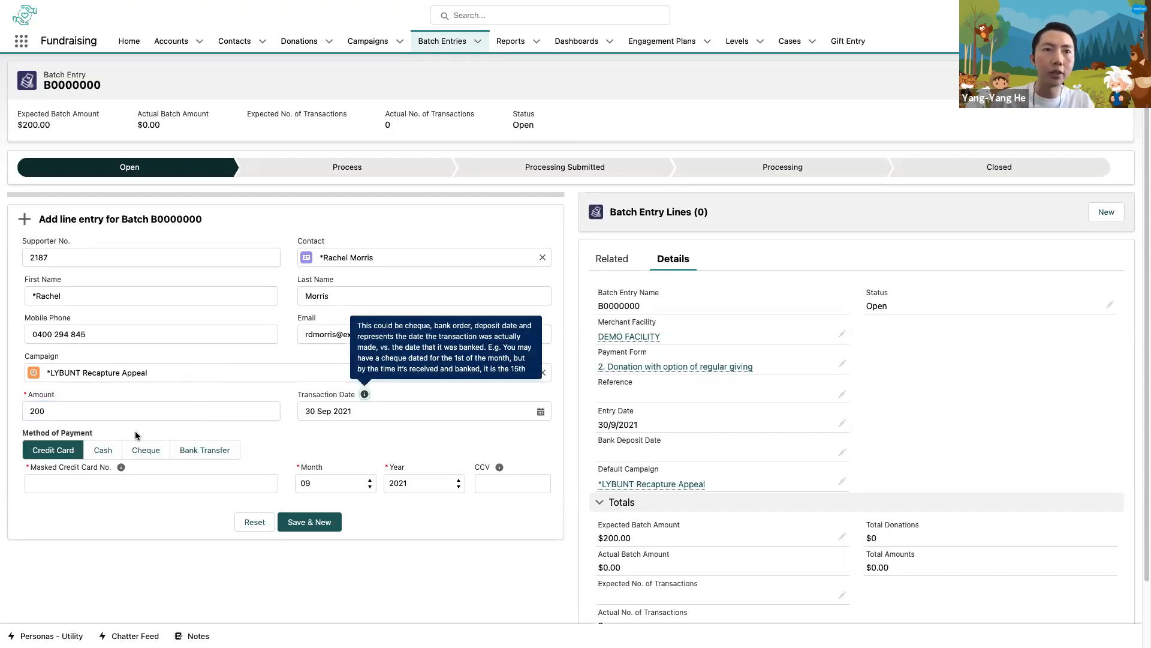
{"action": "left_click", "coordinate": [111, 451]}
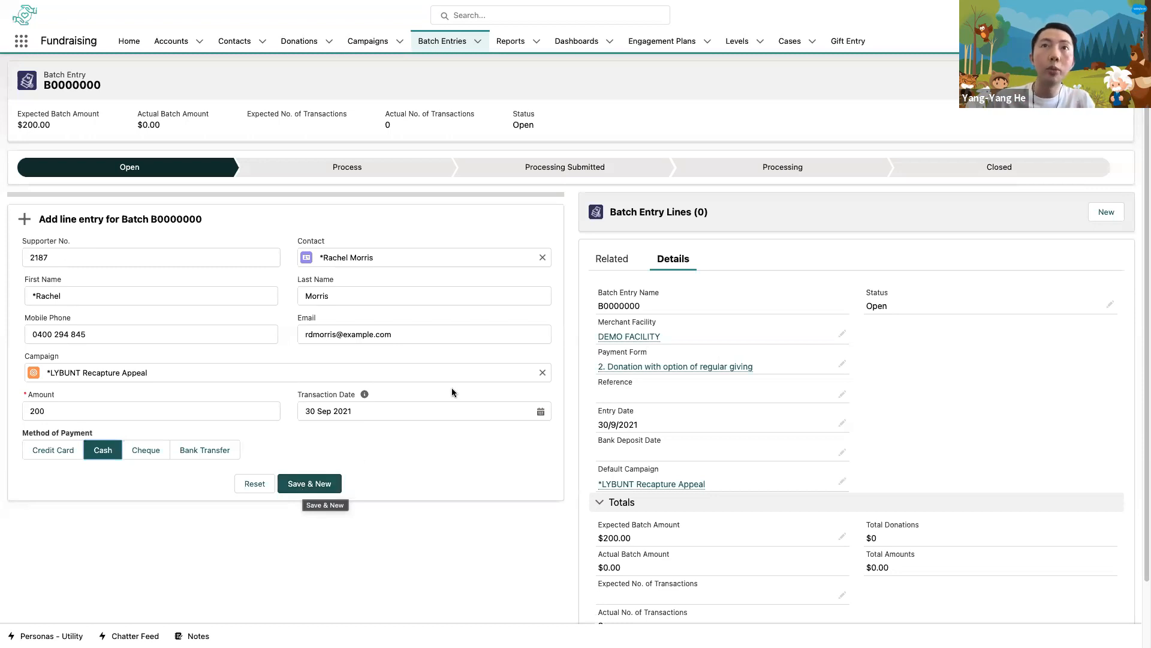
- Search all records for the donor's full name and open the matching contact record
{"action": "left_click", "coordinate": [475, 18]}
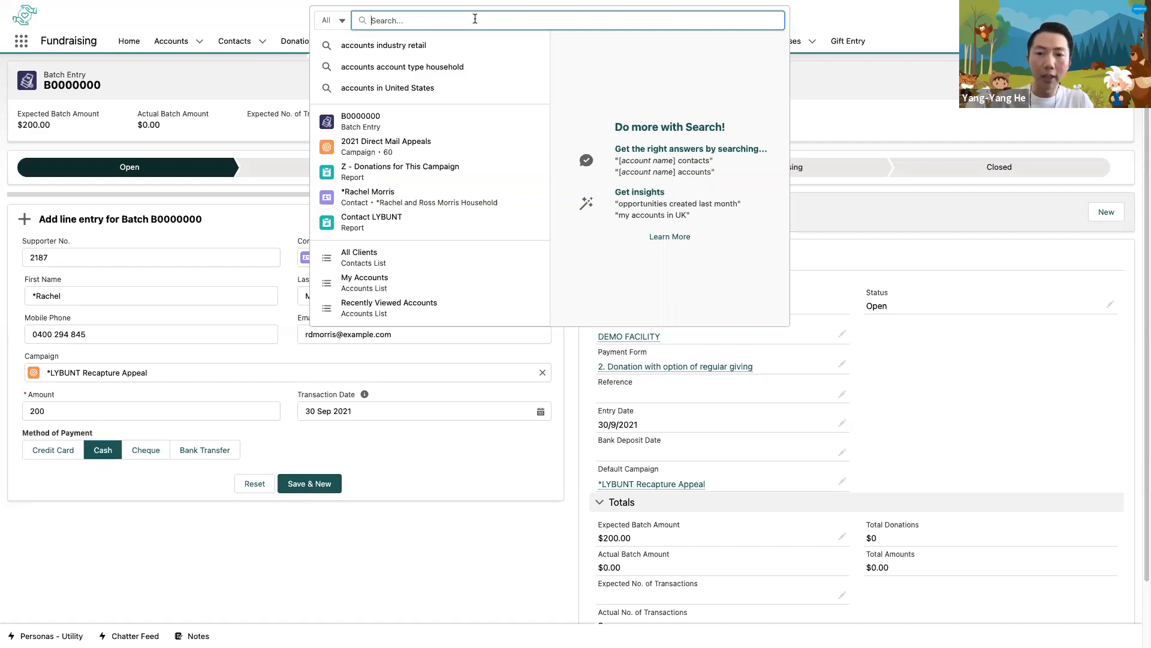
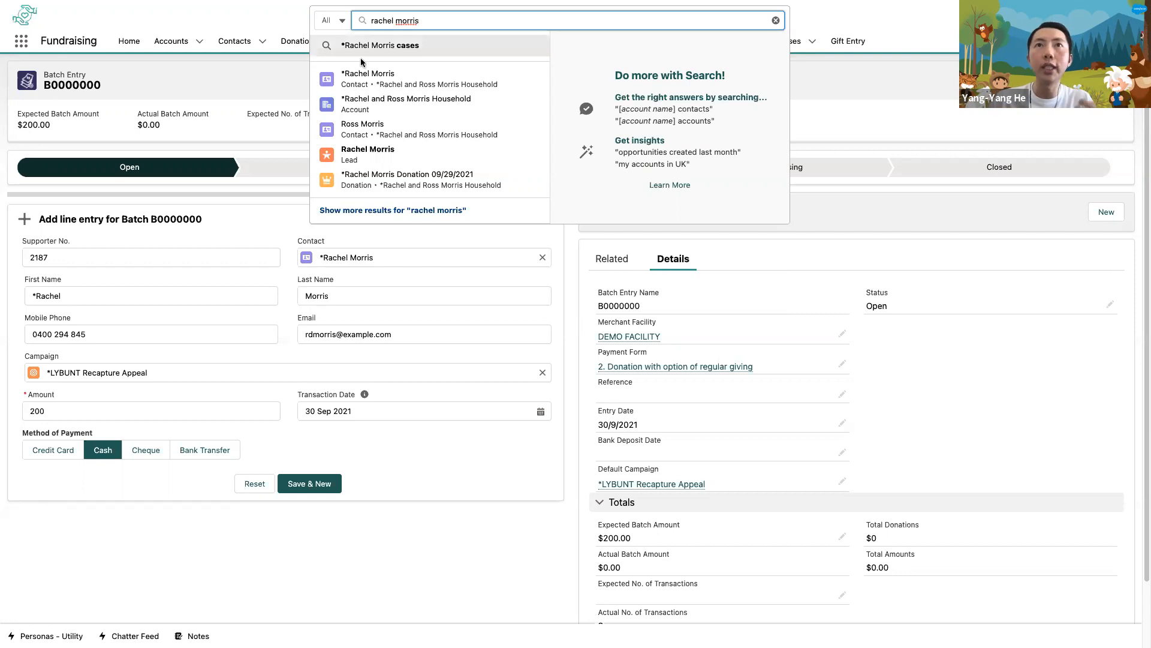
{"action": "left_click", "coordinate": [368, 77]}
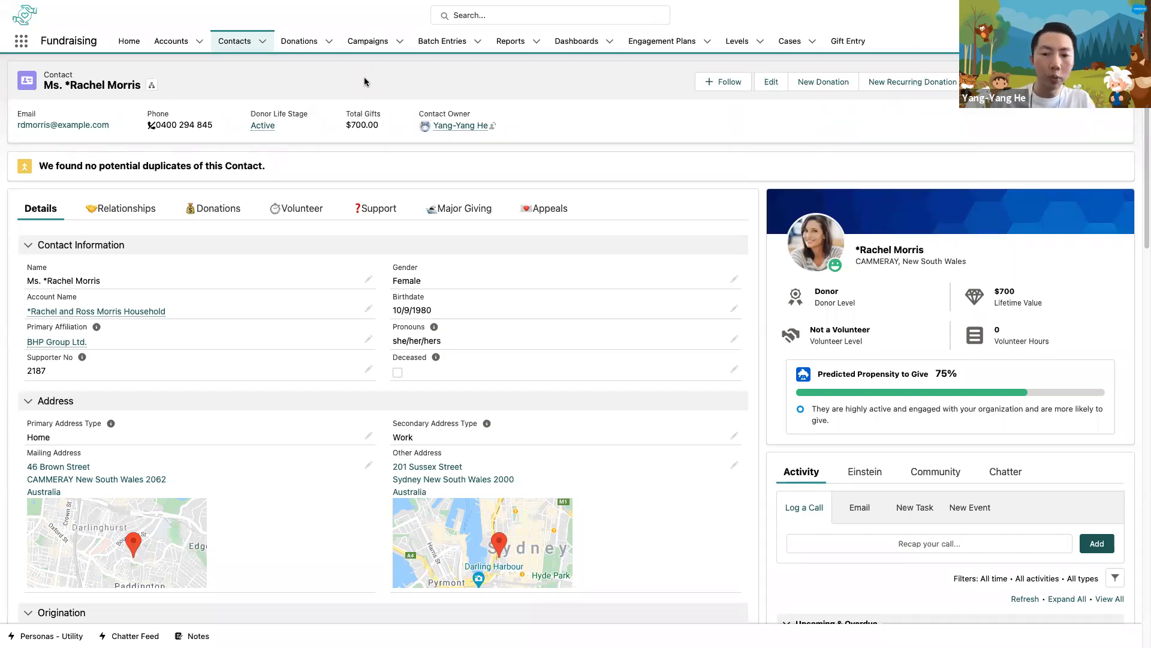
- Review the donor's household account, address, origination and channel preference details along with the activity timeline
{"action": "left_click", "coordinate": [185, 308]}
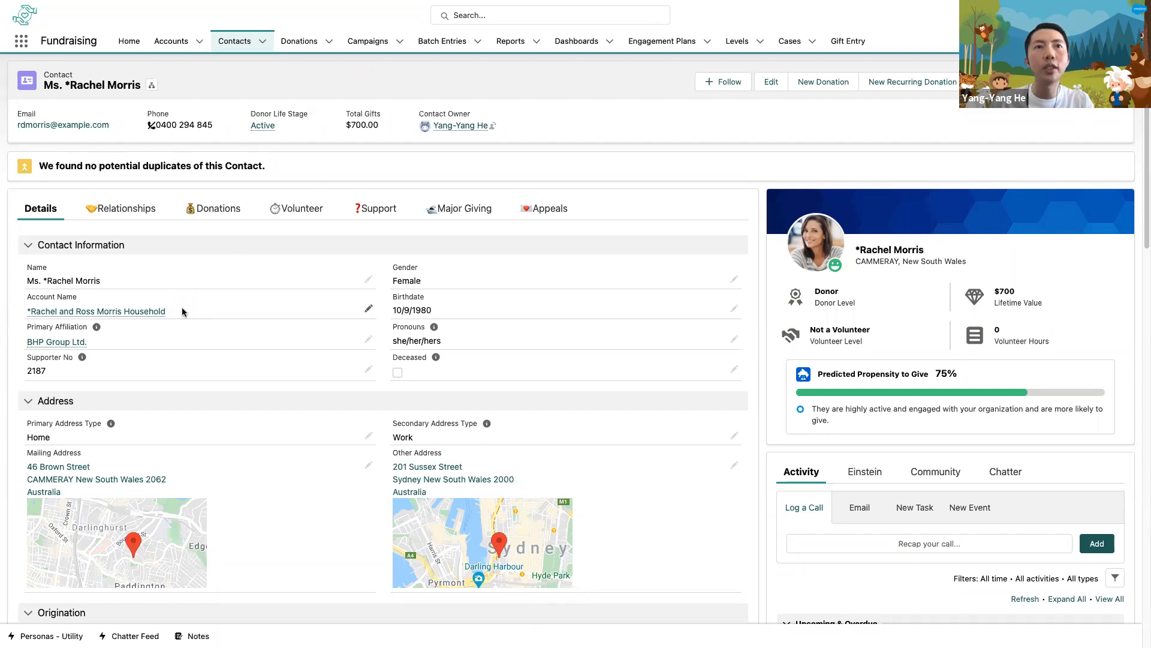
{"action": "left_click", "coordinate": [182, 311]}
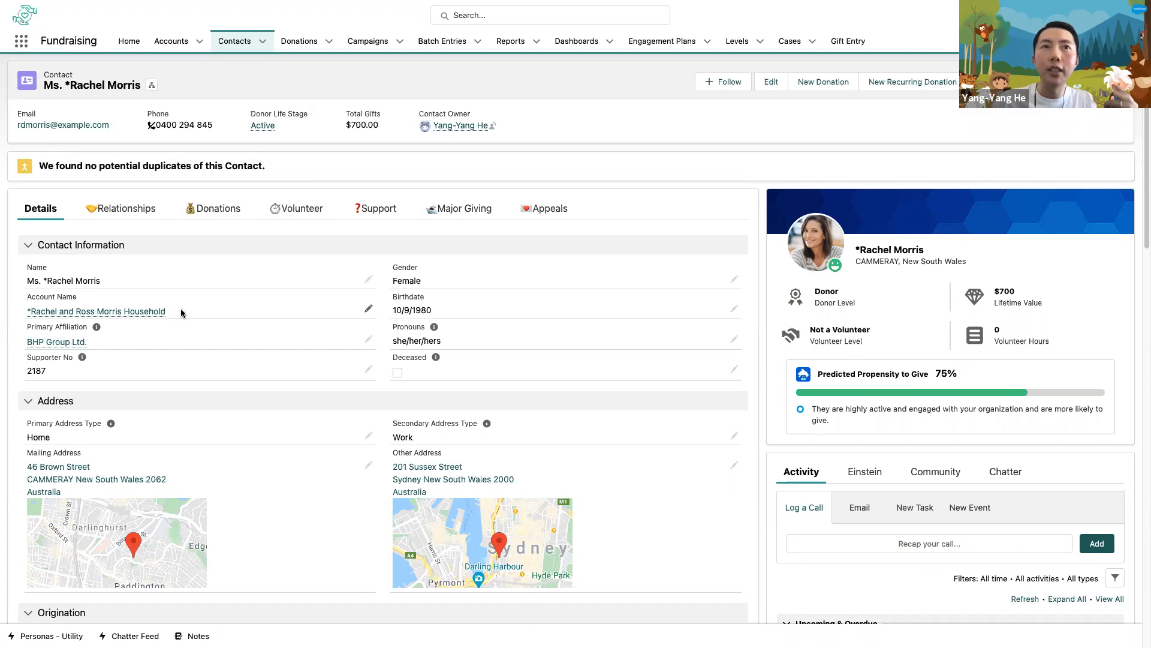
{"action": "mouse_move", "coordinate": [163, 315]}
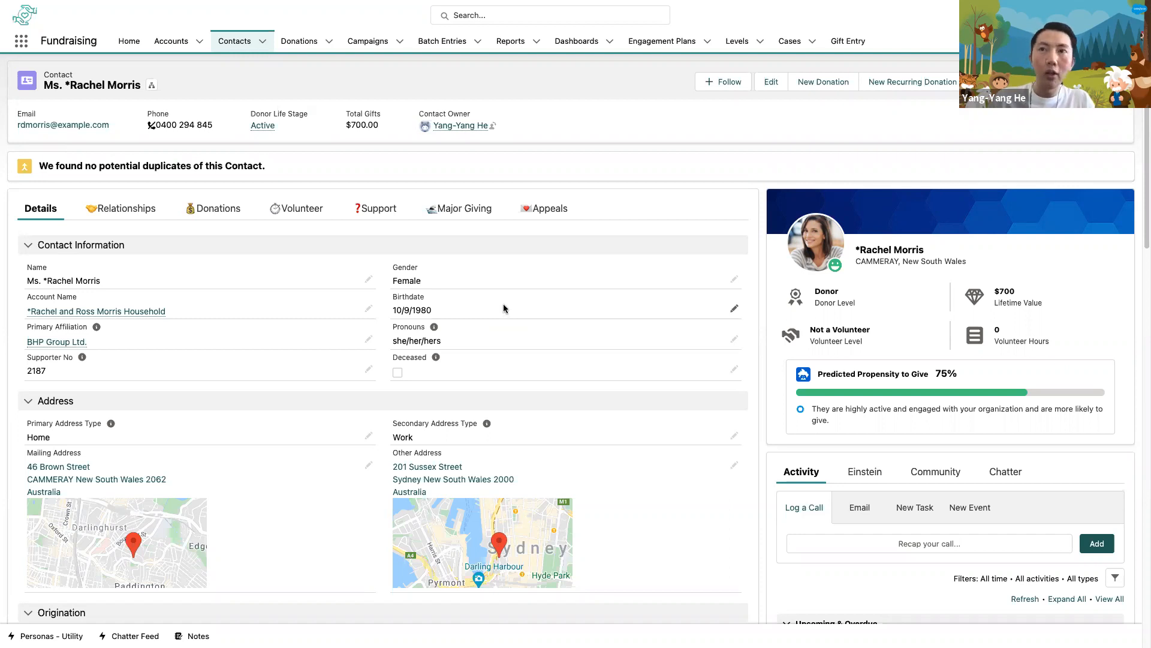
{"action": "scroll", "coordinate": [981, 429], "scroll_direction": "down", "scroll_amount": 3}
{"action": "scroll", "coordinate": [982, 430], "scroll_direction": "down", "scroll_amount": 2}
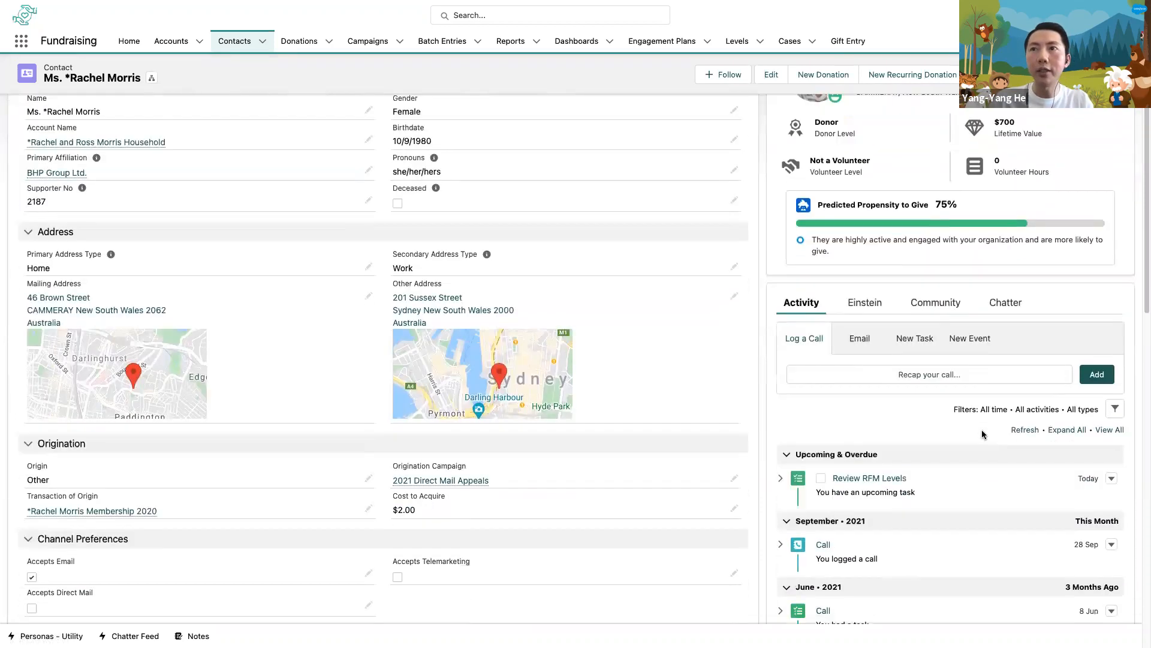
{"action": "left_click", "coordinate": [982, 430]}
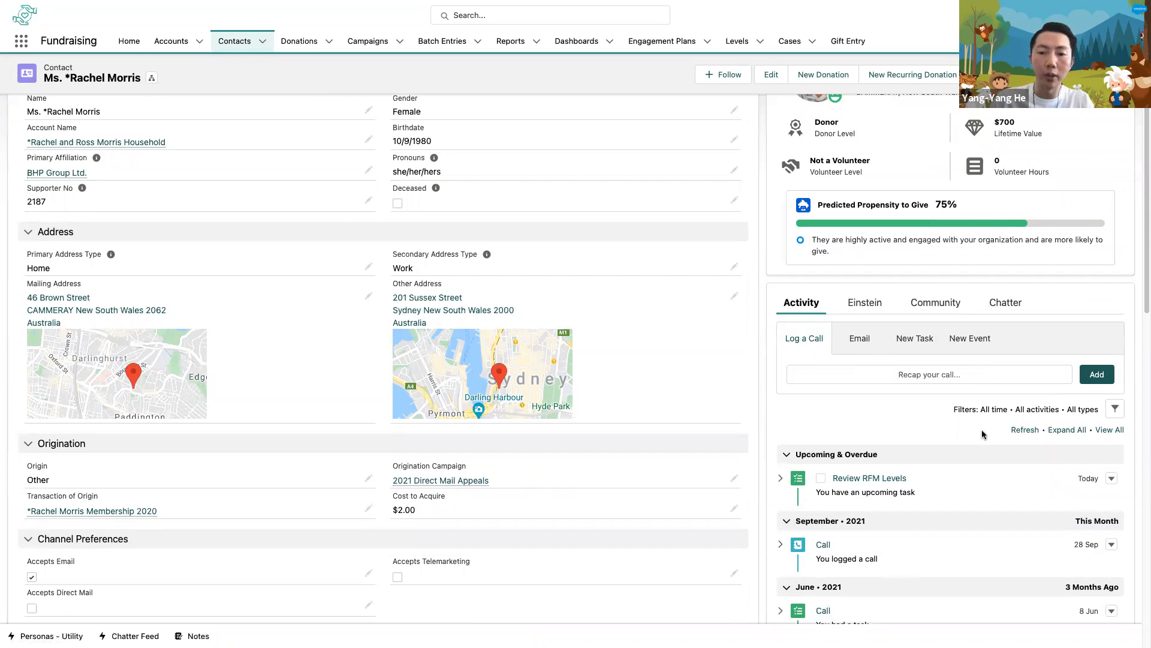
- Log a call on the donor's contact record with a comment that the donor, by first name, was thanked for her donation
{"action": "left_click", "coordinate": [948, 374]}
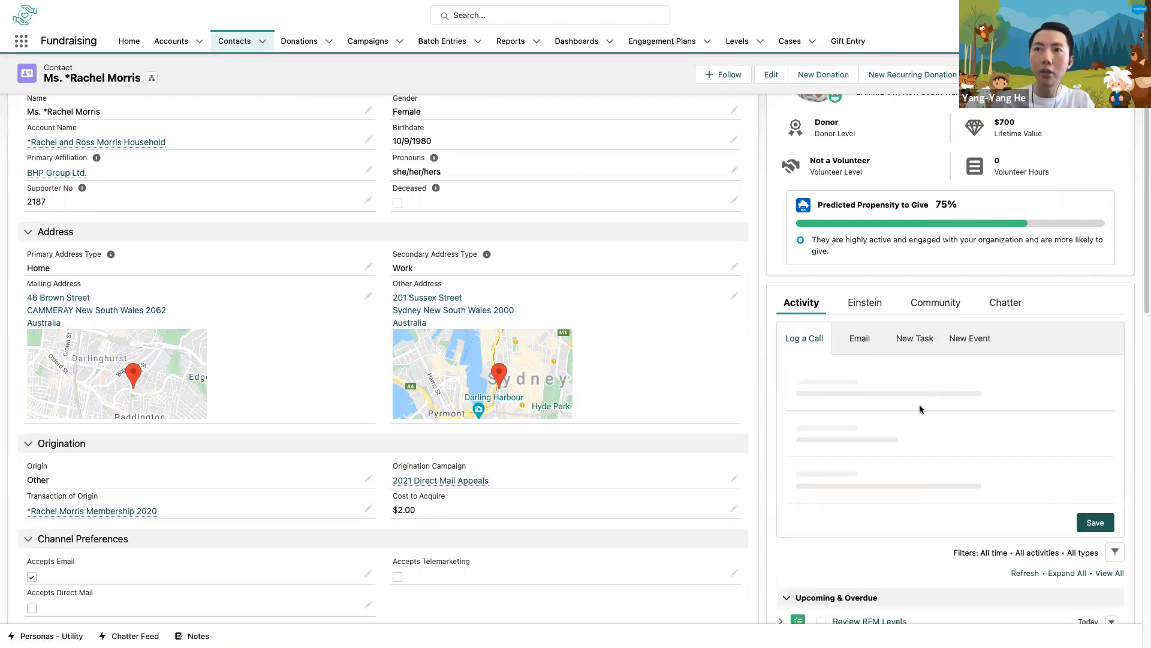
{"action": "scroll", "coordinate": [917, 443], "scroll_direction": "down", "scroll_amount": 3}
{"action": "left_click", "coordinate": [883, 417]}
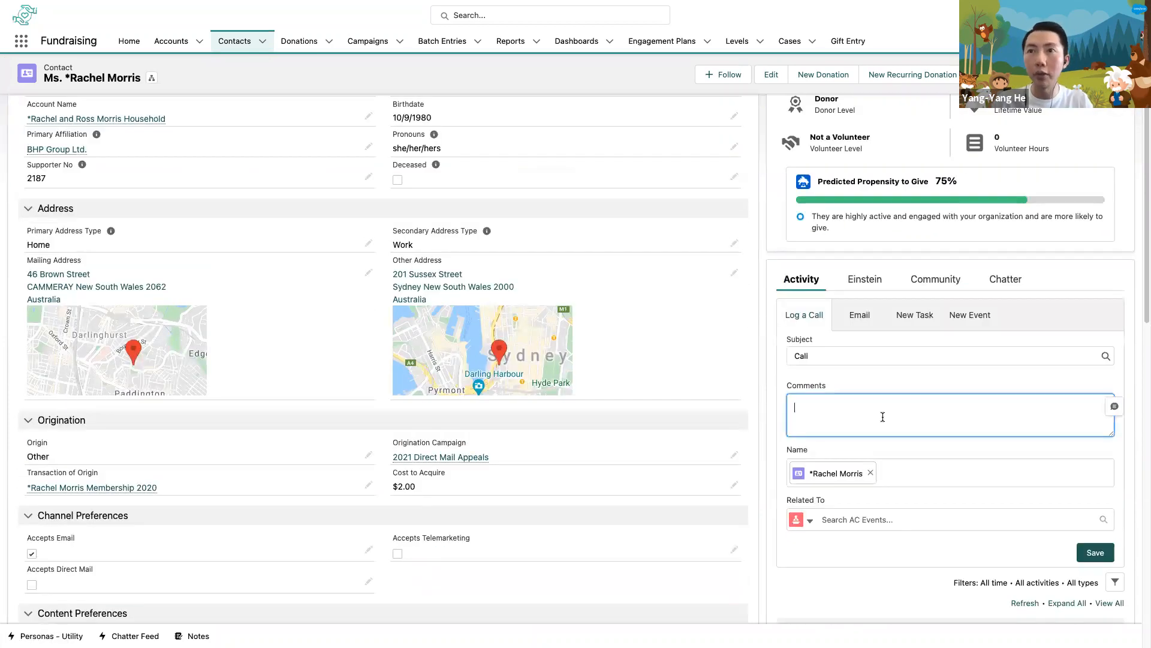
{"action": "key", "text": "ctrl+v"}
{"action": "key", "text": "ctrl+z"}
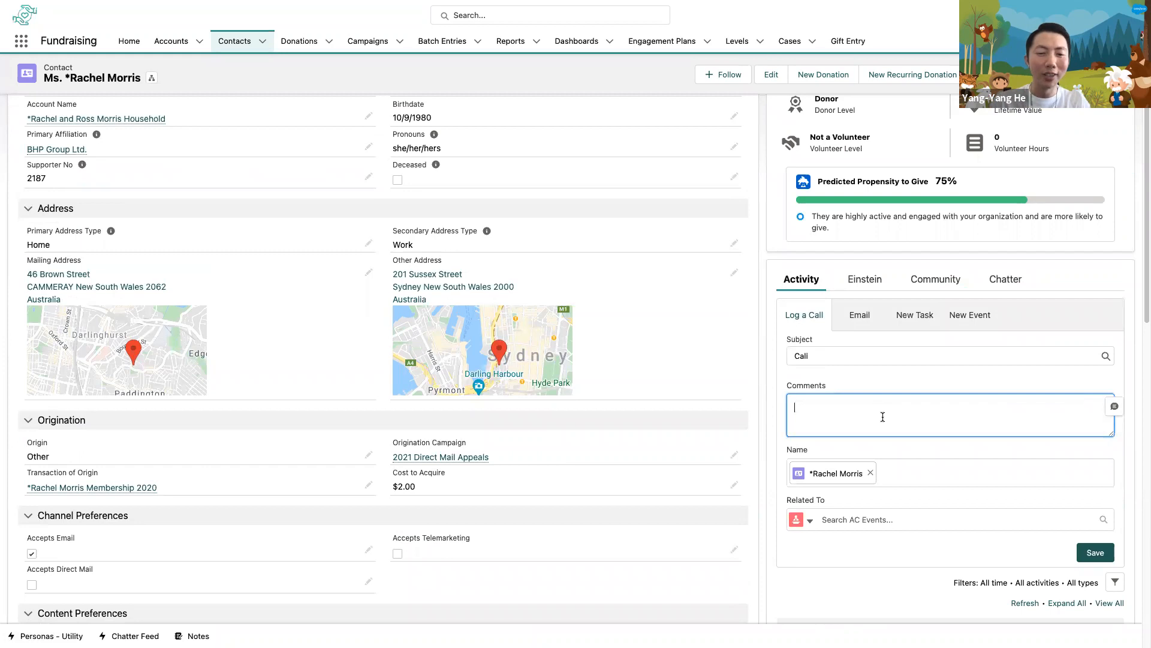
{"action": "type", "text": "Than"}
{"action": "key", "text": "BackSpace"}
{"action": "key", "text": "BackSpace"}
{"action": "type", "text": "anked Rahcel for"}
{"action": "key", "text": "BackSpace"}
{"action": "key", "text": "BackSpace"}
{"action": "key", "text": "BackSpace"}
{"action": "key", "text": "BackSpace"}
{"action": "key", "text": "BackSpace"}
{"action": "key", "text": "BackSpace"}
{"action": "key", "text": "BackSpace"}
{"action": "type", "text": "chel "}
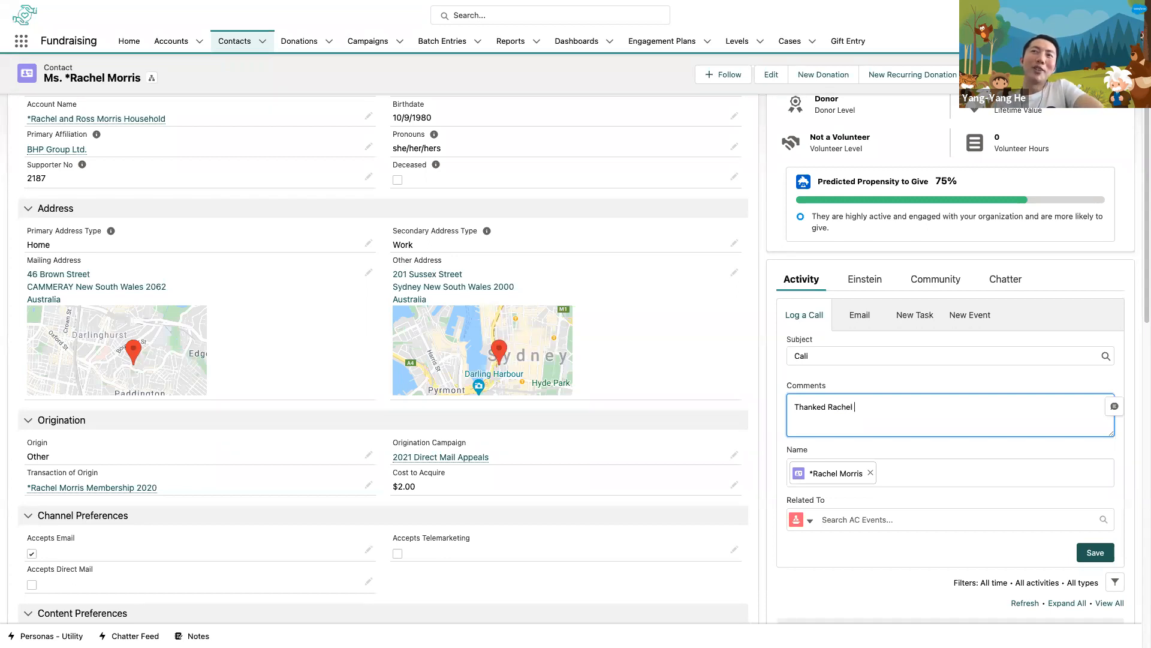
{"action": "type", "text": "for her d"}
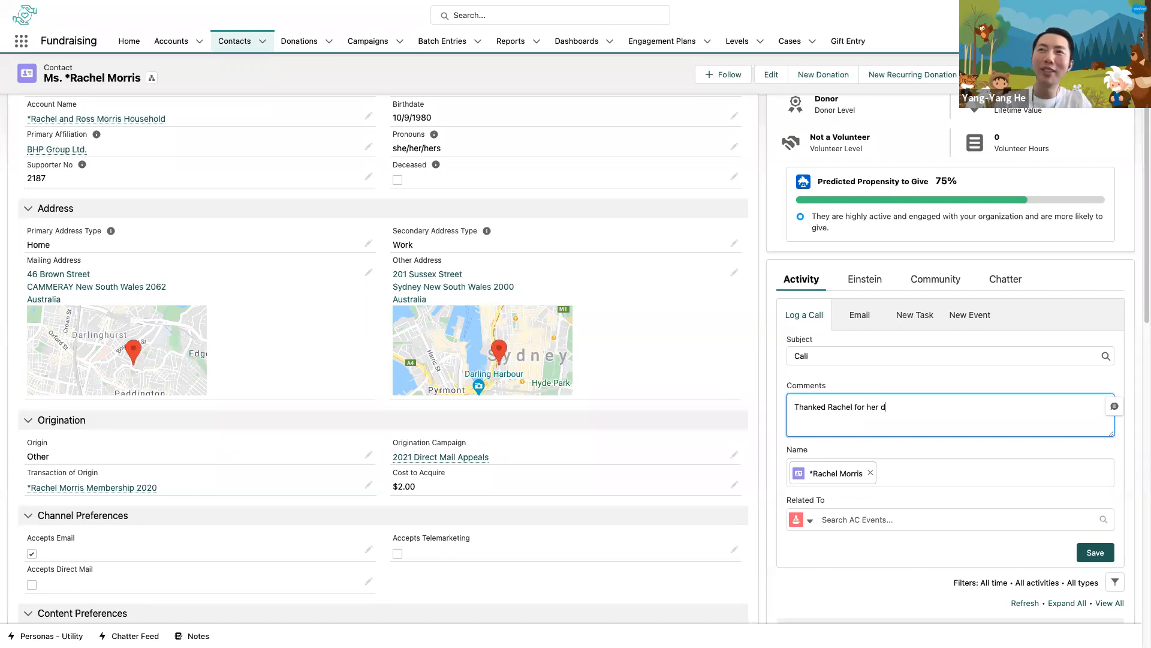
{"action": "type", "text": "onation"}
{"action": "left_click", "coordinate": [1095, 552]}
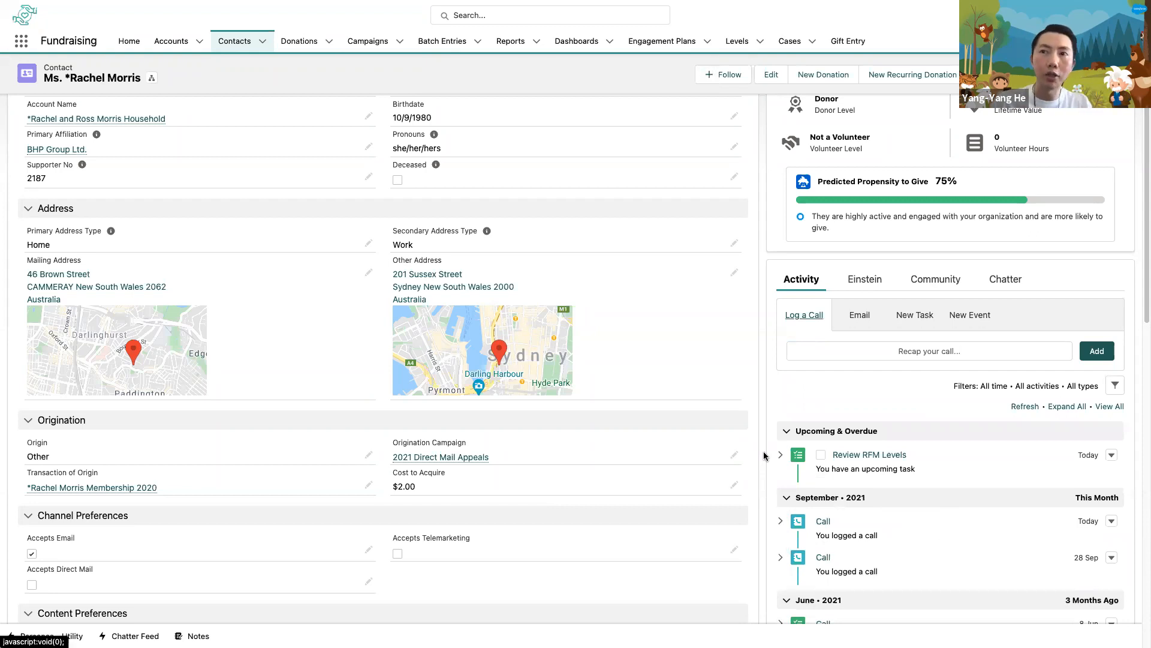
- Review the contact's segmentation levels, donation information and donation totals, including first gift date, average gift and last gift date
{"action": "scroll", "coordinate": [764, 456], "scroll_direction": "down", "scroll_amount": 2}
{"action": "scroll", "coordinate": [765, 456], "scroll_direction": "down", "scroll_amount": 5}
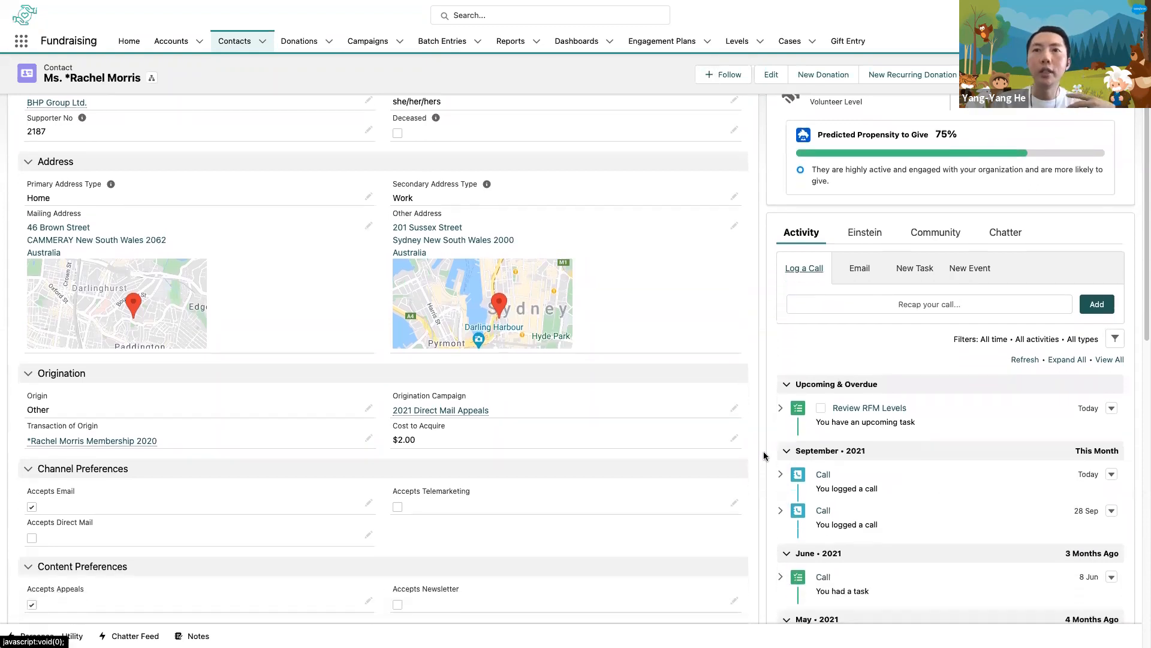
{"action": "scroll", "coordinate": [765, 456], "scroll_direction": "down", "scroll_amount": 15}
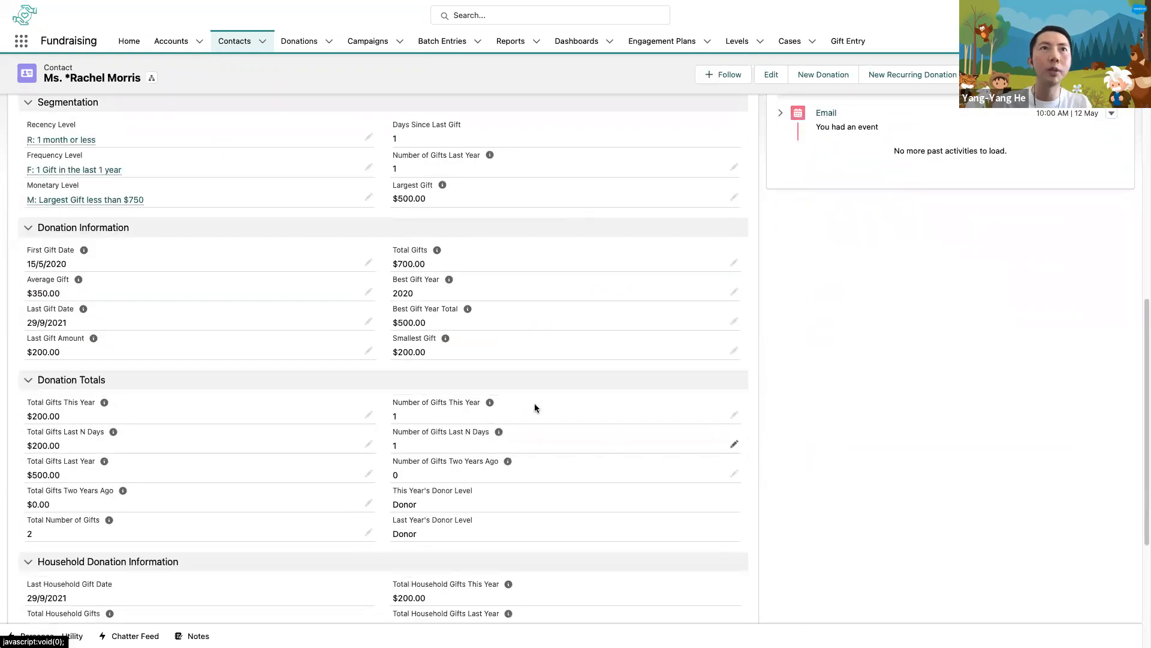
{"action": "left_click", "coordinate": [208, 157]}
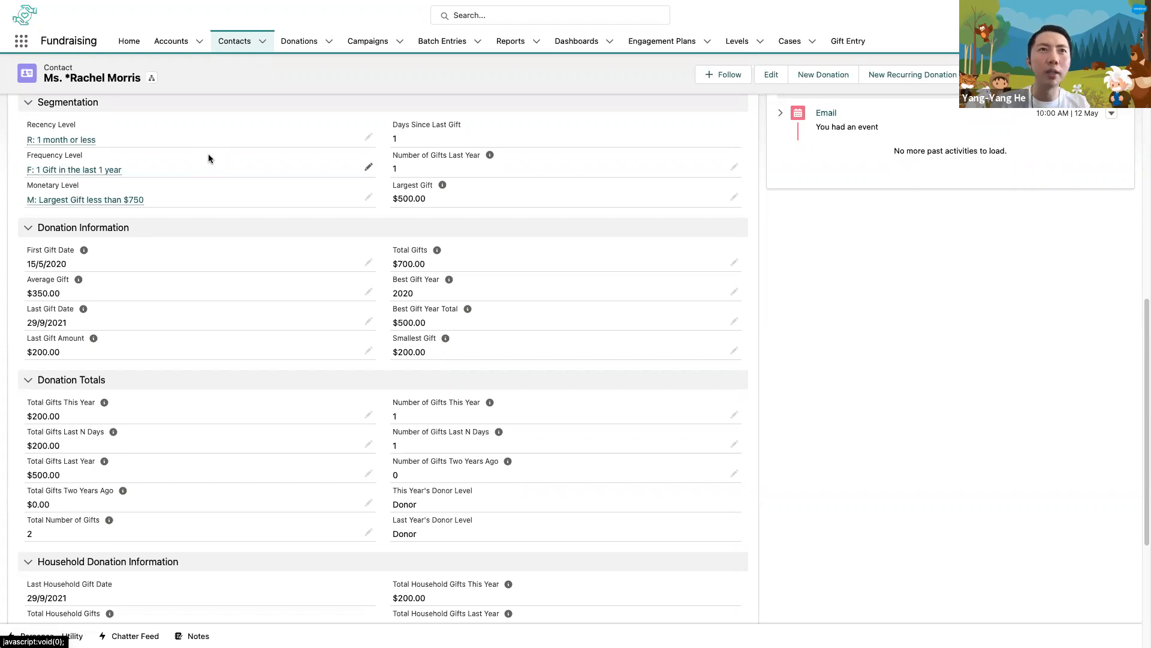
{"action": "left_click", "coordinate": [96, 254]}
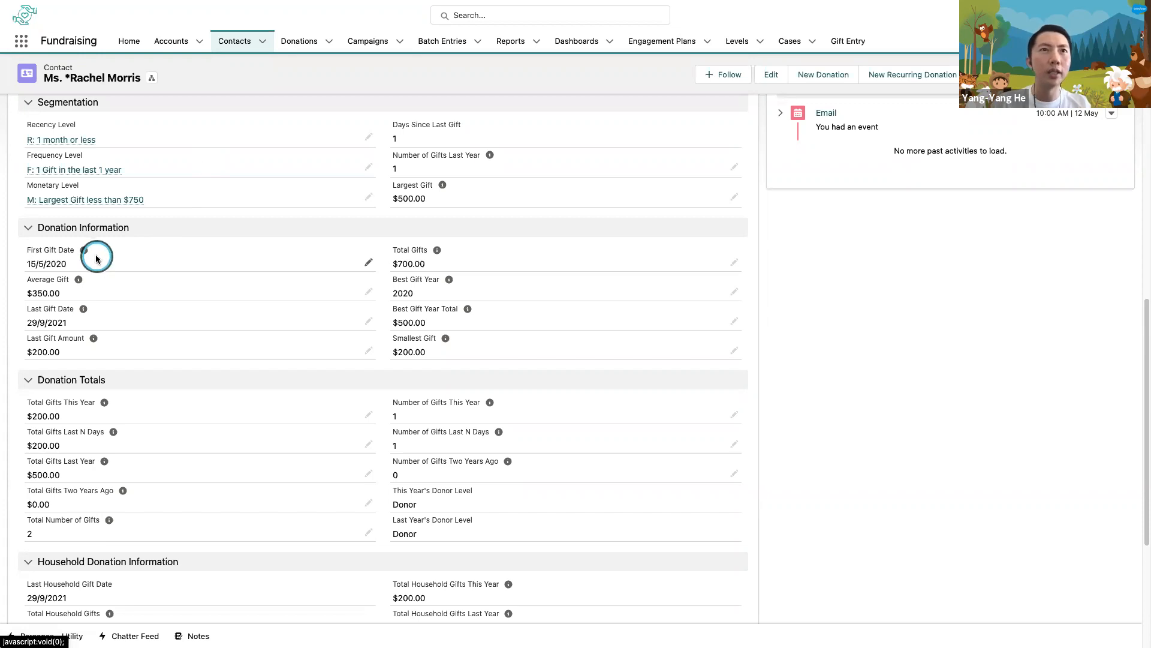
{"action": "left_click", "coordinate": [113, 298]}
{"action": "left_click", "coordinate": [117, 324]}
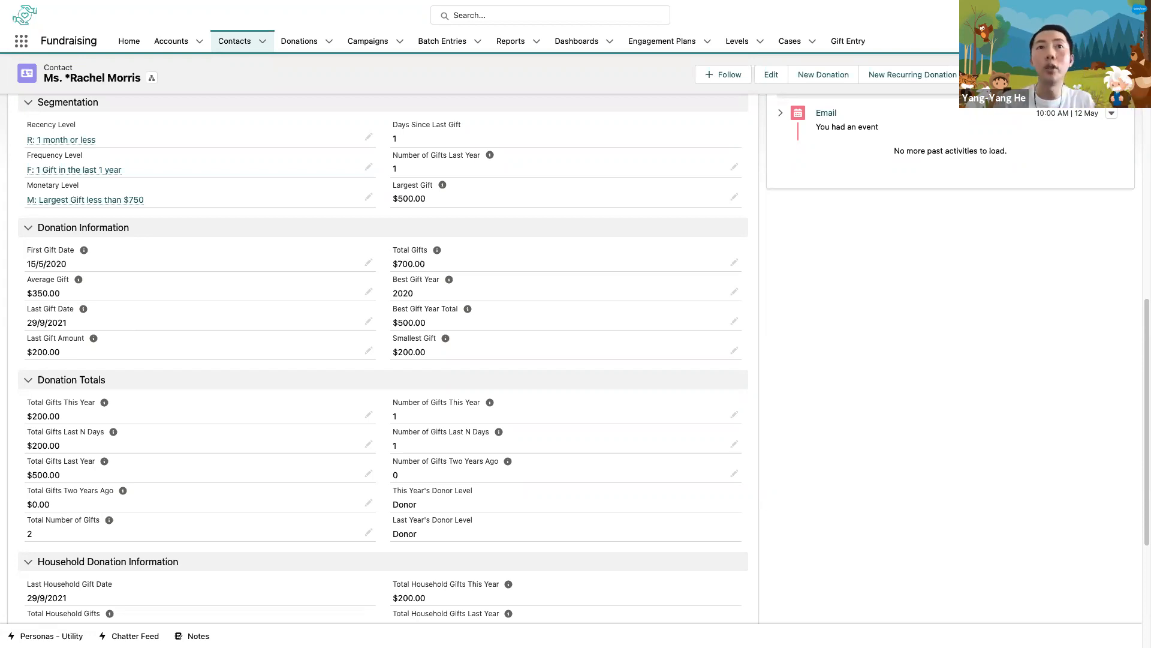
{"action": "key", "text": "ctrl+Left"}
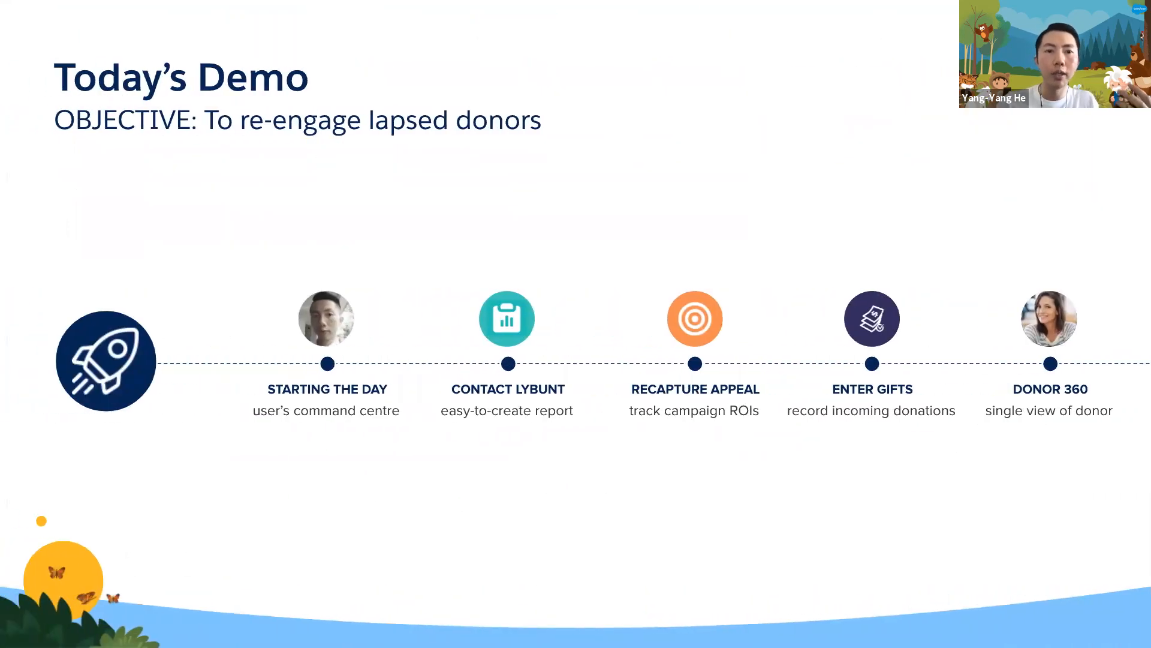
{"action": "key", "text": "Right"}
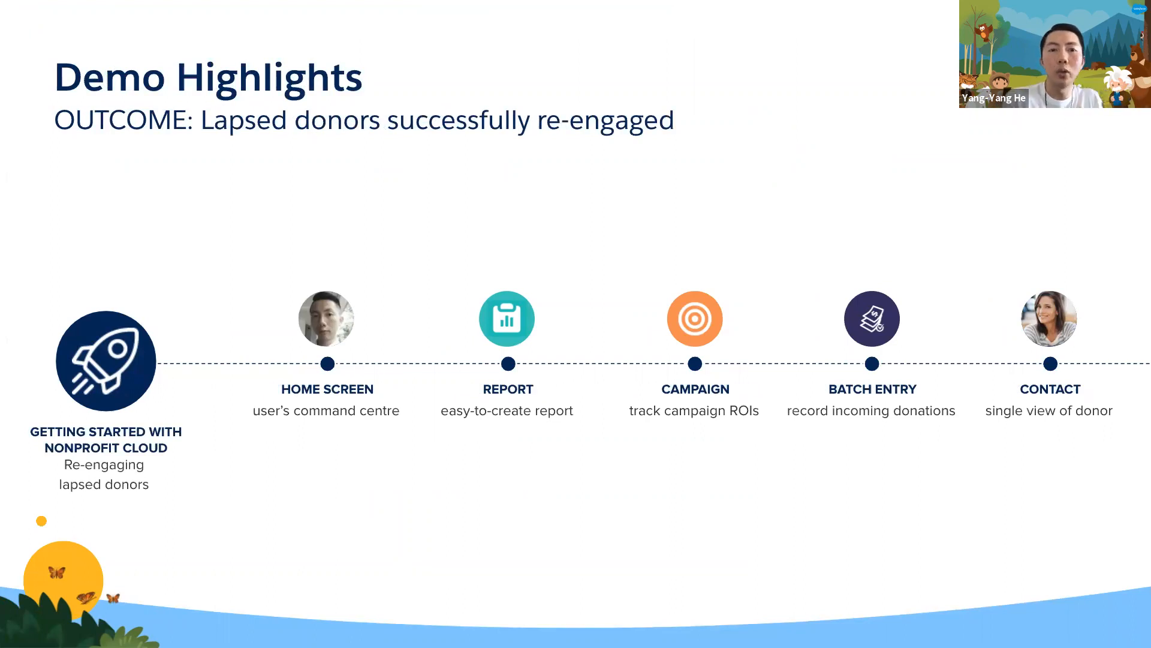